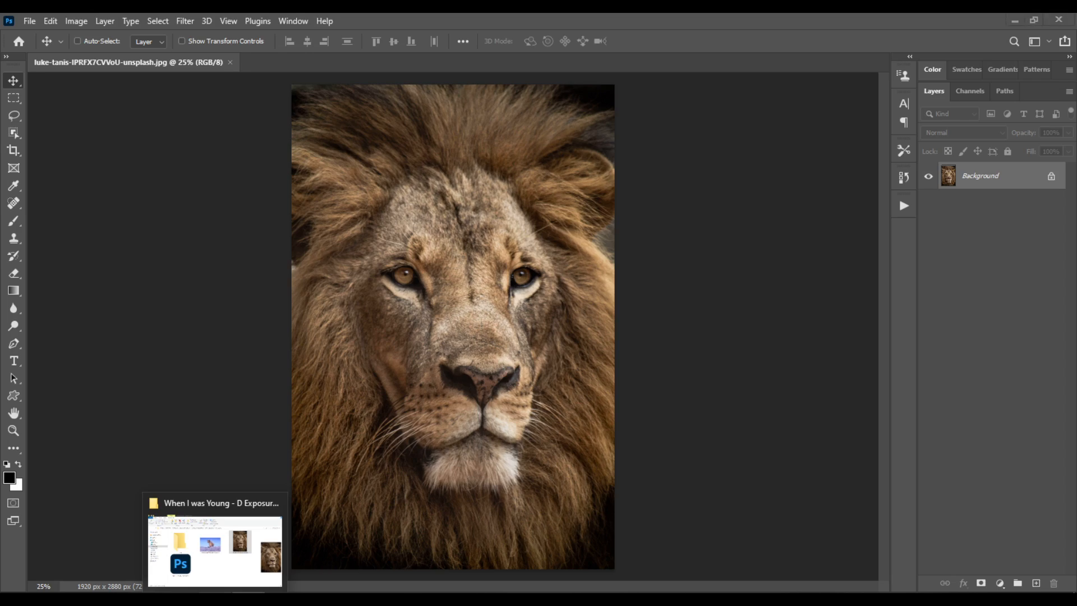
- Place the lion cub photo from the When I was Young folder into the adult lion document
{"action": "left_click", "coordinate": [216, 599]}
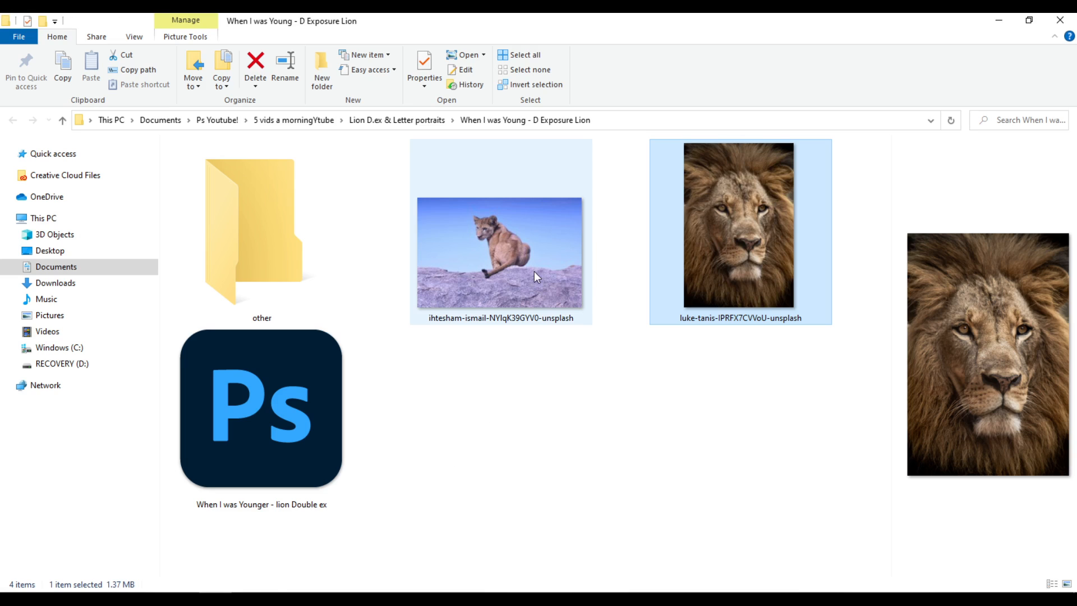
{"action": "left_click", "coordinate": [514, 244]}
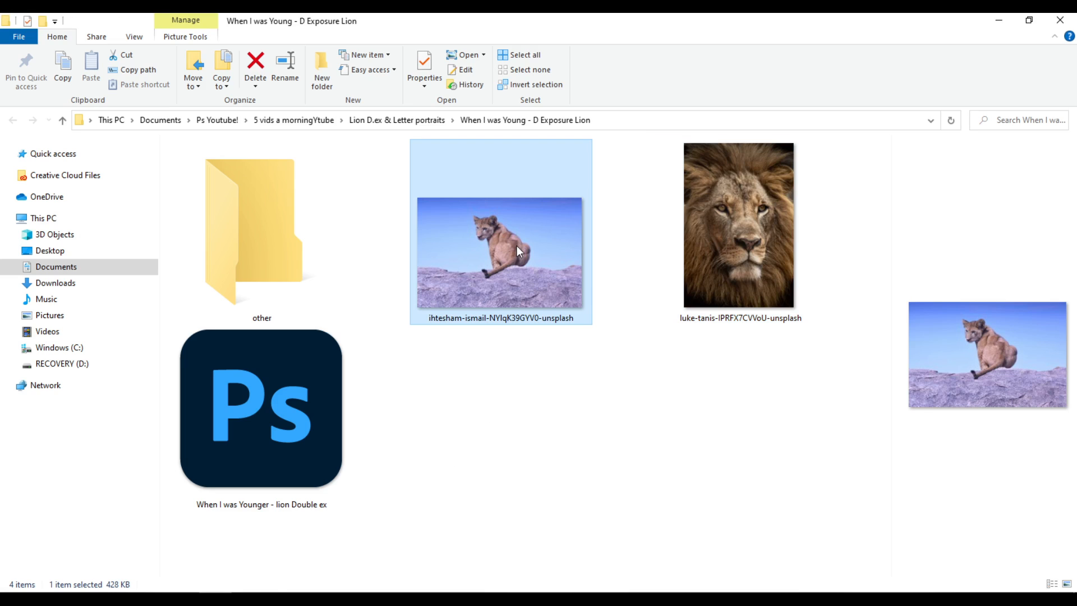
{"action": "left_click_drag", "start_coordinate": [514, 234], "coordinate": [470, 311]}
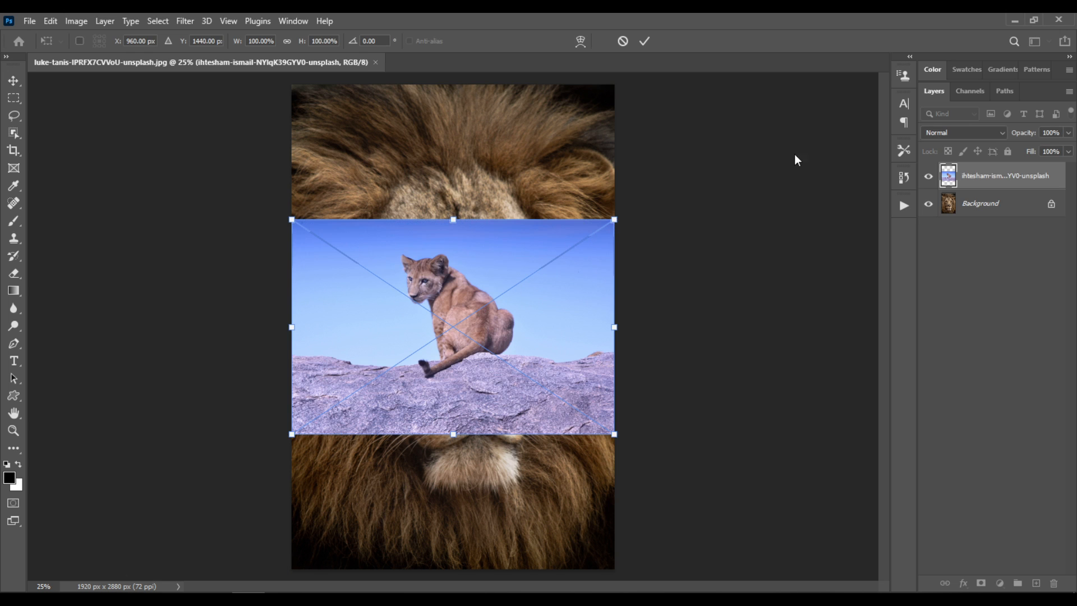
- Enlarge the placed cub photo to about 206% and lower its opacity to 45%
{"action": "left_click", "coordinate": [1068, 132]}
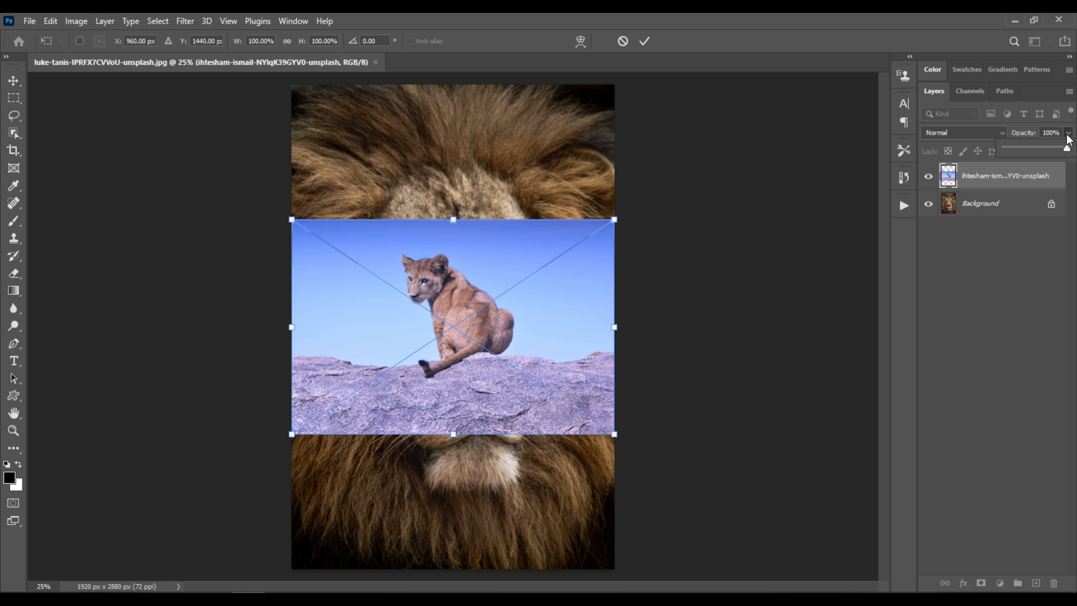
{"action": "left_click", "coordinate": [1036, 147]}
{"action": "left_click_drag", "start_coordinate": [617, 219], "coordinate": [801, 85]}
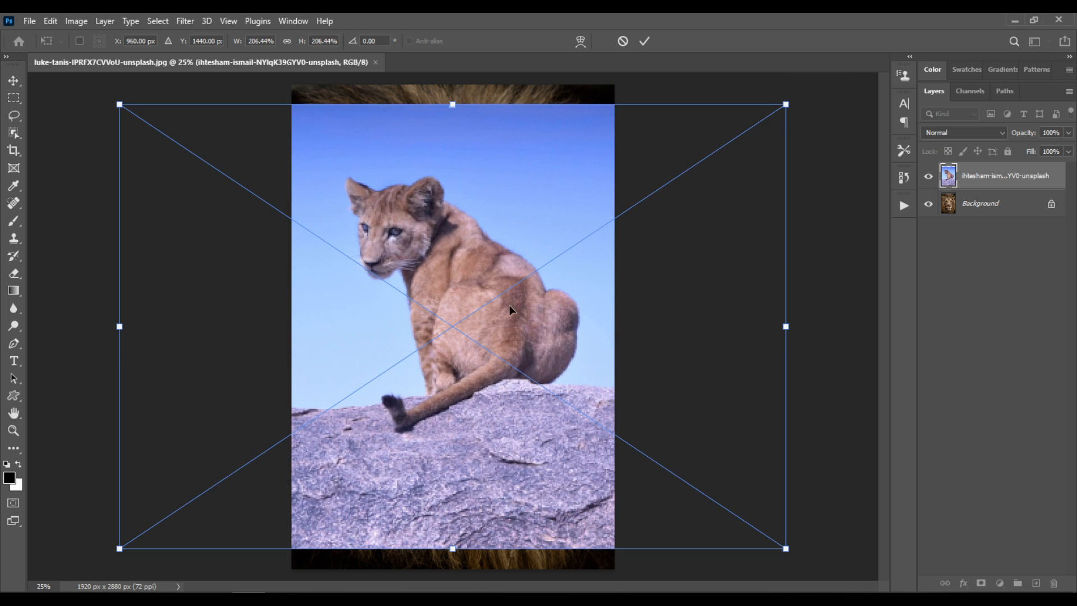
{"action": "left_click", "coordinate": [1069, 133]}
{"action": "left_click_drag", "start_coordinate": [1037, 150], "coordinate": [1033, 150]}
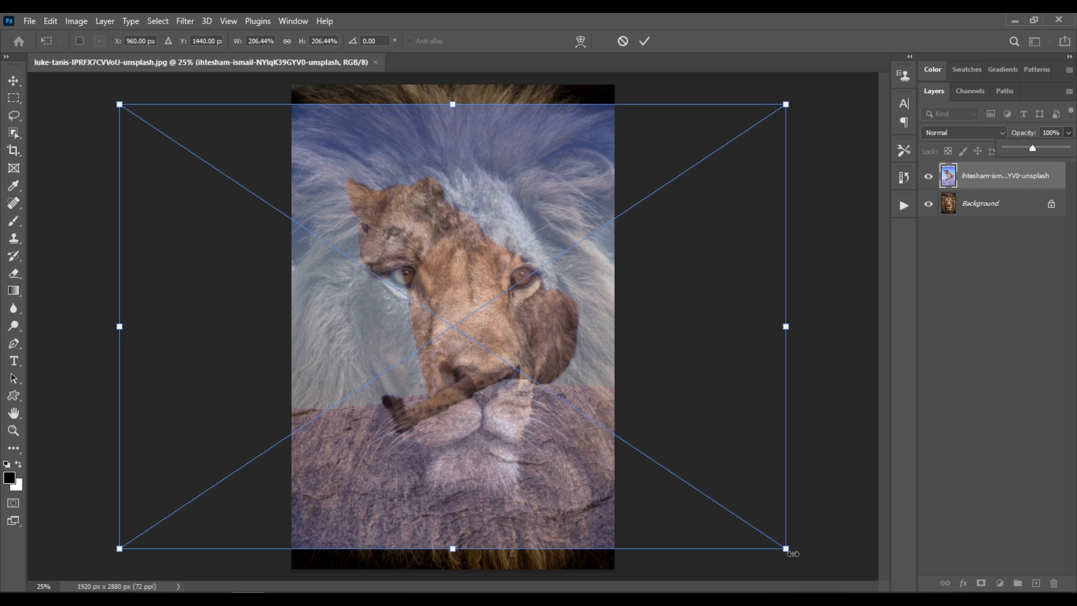
- Scale the semi-transparent cub photo to about 345% and position the cub's head over the adult lion's face
{"action": "left_click_drag", "start_coordinate": [786, 548], "coordinate": [875, 586]}
{"action": "scroll", "coordinate": [490, 365], "scroll_direction": "down", "scroll_amount": 2}
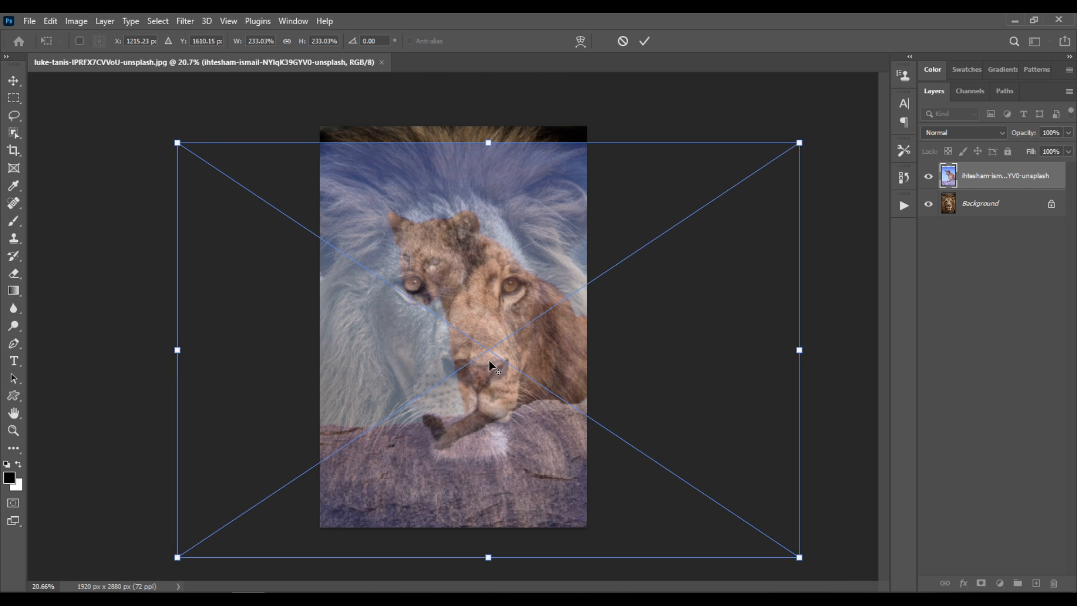
{"action": "scroll", "coordinate": [489, 367], "scroll_direction": "down", "scroll_amount": 2}
{"action": "left_click_drag", "start_coordinate": [714, 500], "coordinate": [826, 568]}
{"action": "left_click_drag", "start_coordinate": [700, 449], "coordinate": [638, 494]}
{"action": "left_click_drag", "start_coordinate": [761, 232], "coordinate": [841, 137]}
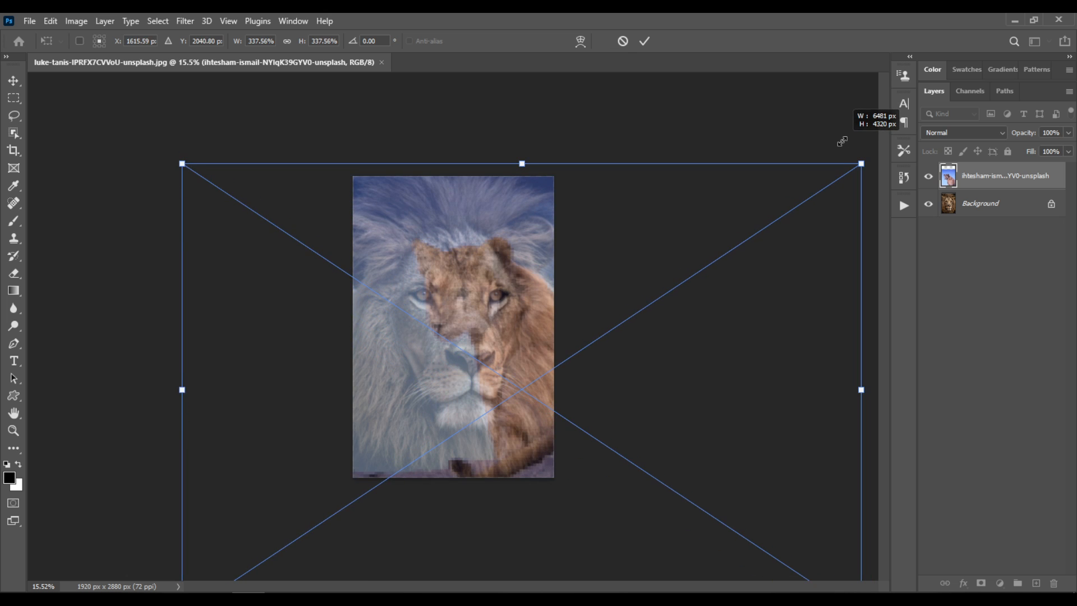
{"action": "left_click_drag", "start_coordinate": [704, 368], "coordinate": [658, 371]}
{"action": "left_click_drag", "start_coordinate": [828, 161], "coordinate": [842, 150]}
- Enlarge the cub photo to about 371%, fine-tune its position over the lion's face and apply the transform
{"action": "key", "text": "ctrl+minus"}
{"action": "key", "text": "ctrl+minus"}
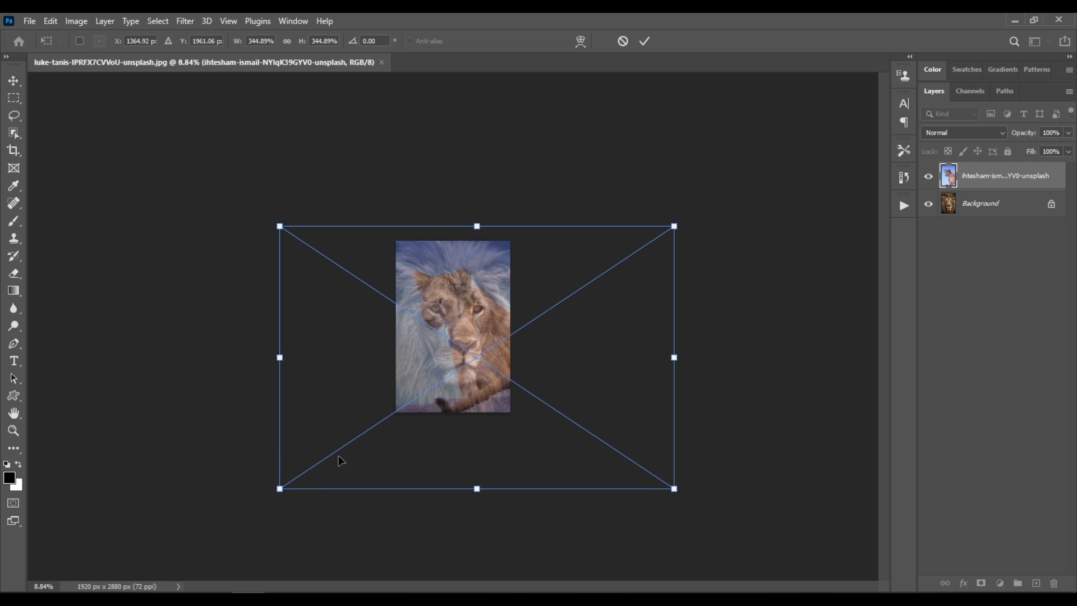
{"action": "left_click_drag", "start_coordinate": [272, 492], "coordinate": [241, 513]}
{"action": "mouse_move", "coordinate": [453, 395]}
{"action": "left_mouse_down"}
{"action": "mouse_move", "coordinate": [475, 392]}
{"action": "mouse_move", "coordinate": [466, 390]}
{"action": "left_mouse_up"}
{"action": "scroll", "coordinate": [457, 311], "scroll_direction": "up", "scroll_amount": 5}
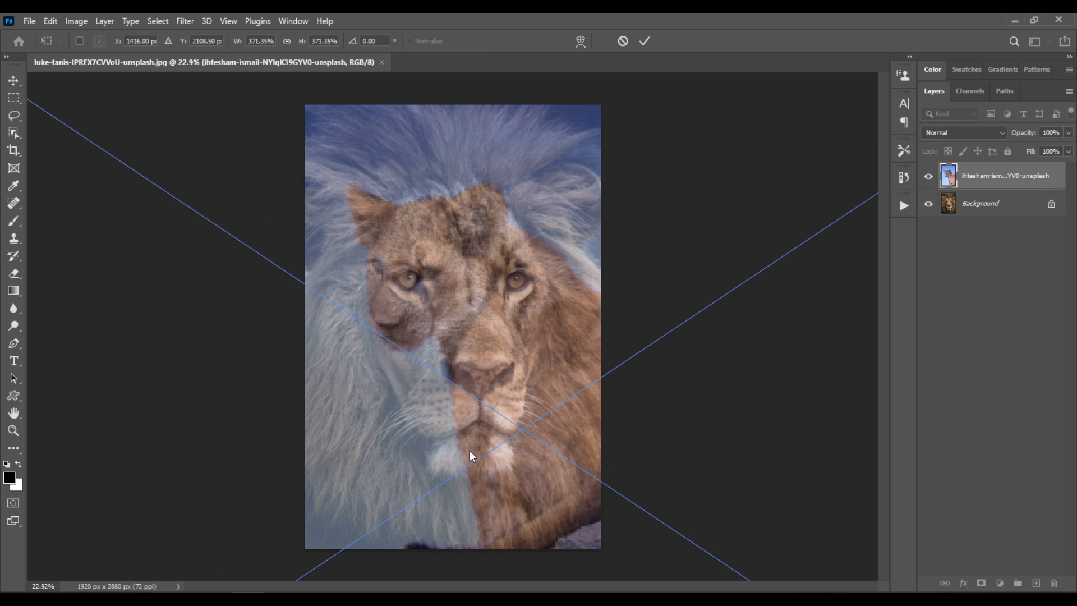
{"action": "left_click_drag", "start_coordinate": [469, 452], "coordinate": [470, 450]}
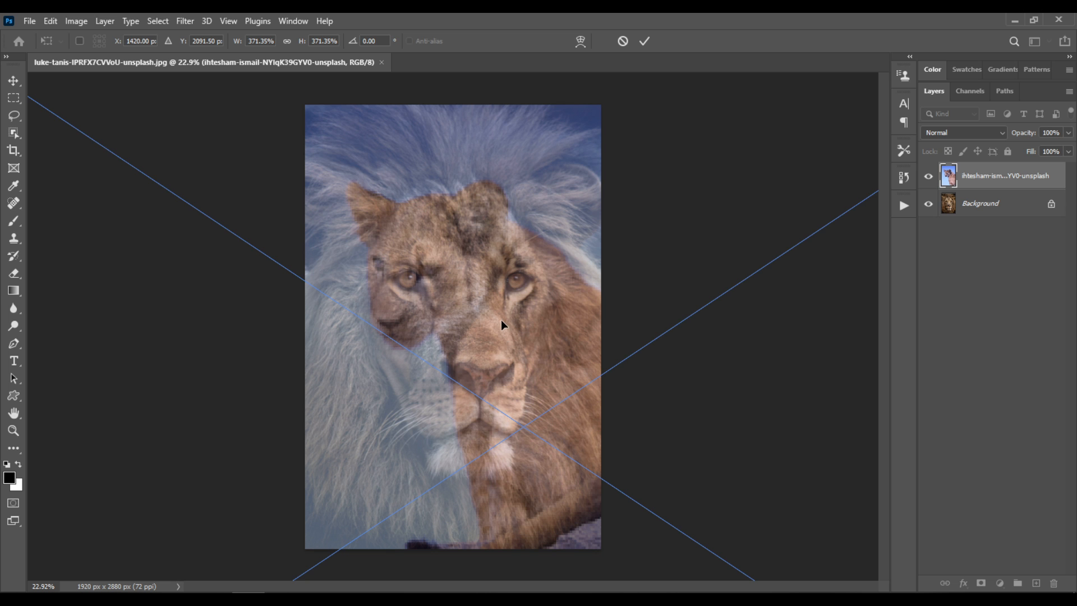
{"action": "key", "text": "Return"}
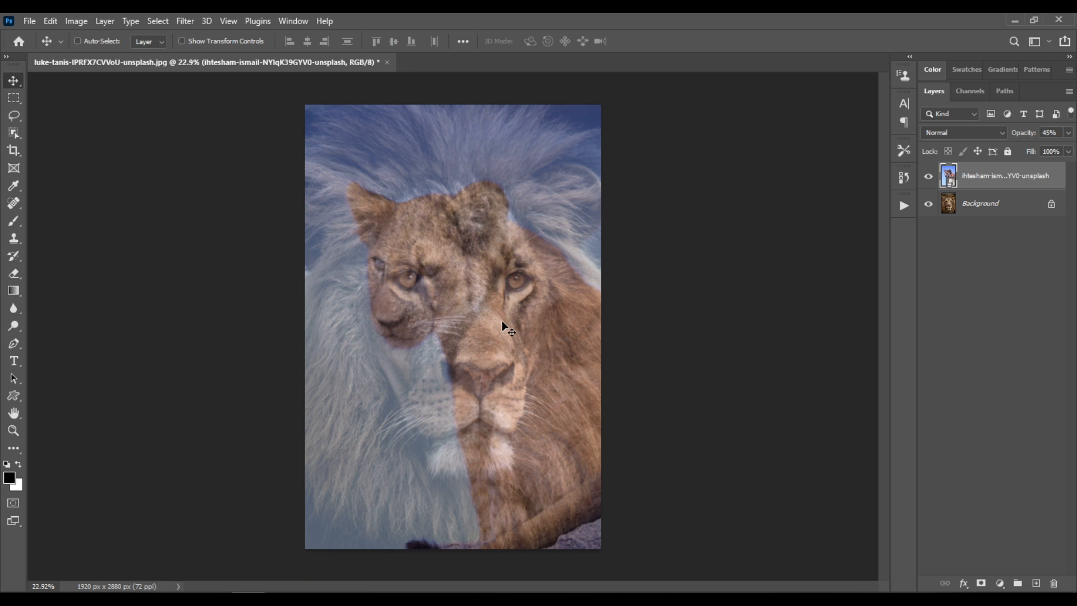
- Set the opacity of the cub photo layer to 70%
{"action": "left_click", "coordinate": [1068, 132]}
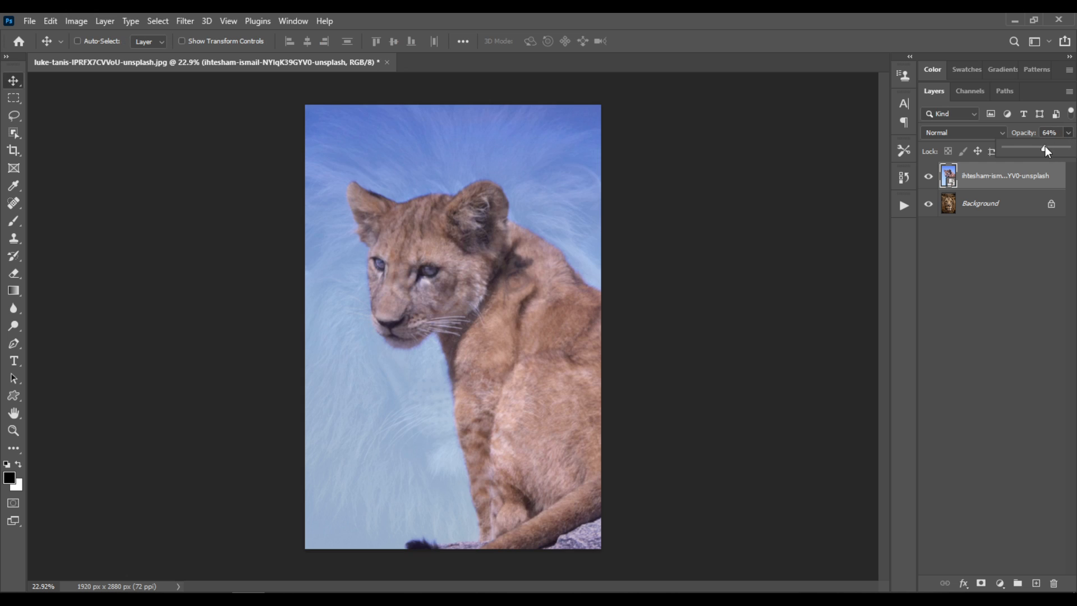
{"action": "left_click", "coordinate": [1055, 133]}
{"action": "left_click", "coordinate": [1054, 133]}
{"action": "type", "text": "70"}
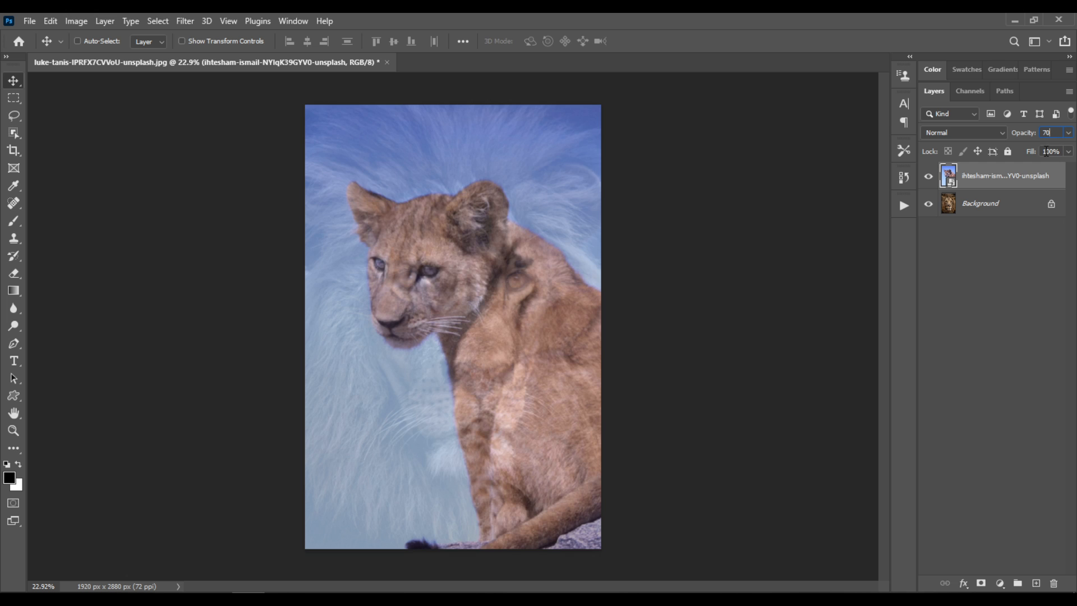
{"action": "key", "text": "Return"}
- Convert the locked Background into a regular layer named Layer 0 and move it above the cub layer
{"action": "double_click", "coordinate": [997, 207]}
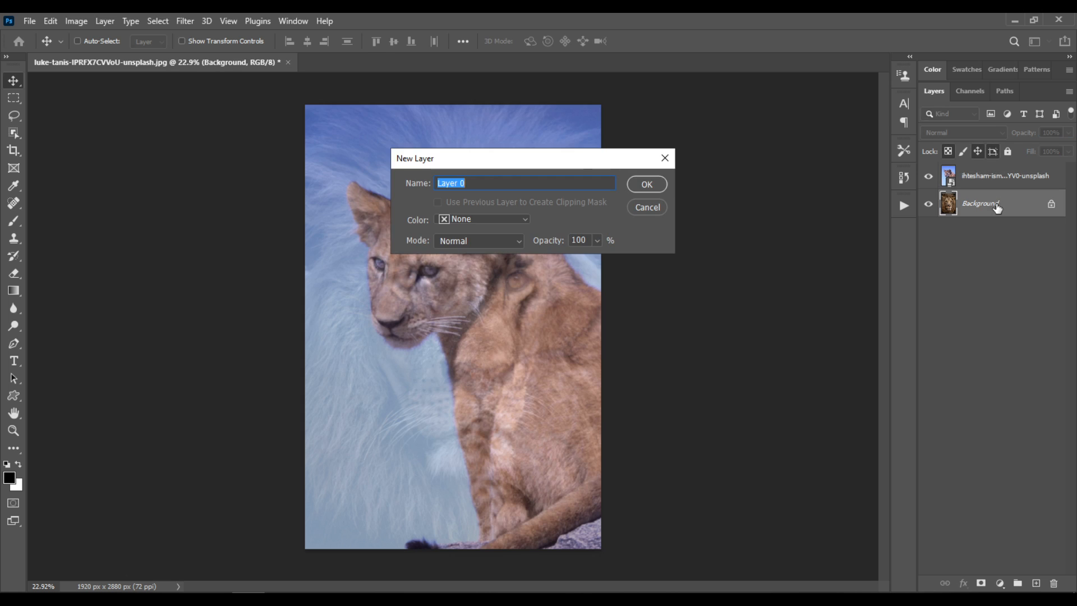
{"action": "left_click", "coordinate": [648, 182]}
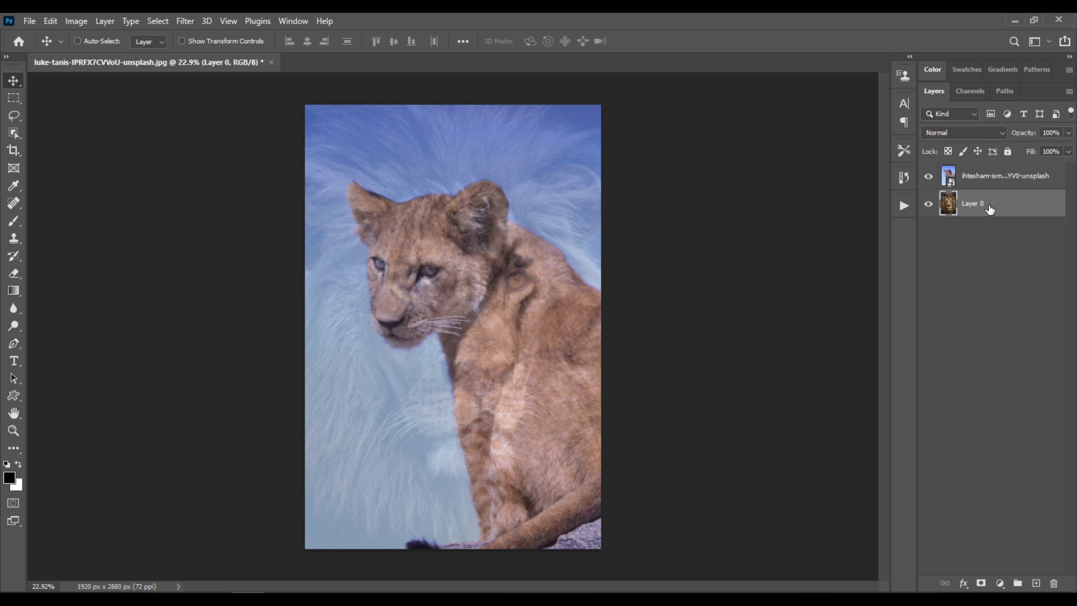
{"action": "left_click_drag", "start_coordinate": [984, 208], "coordinate": [986, 168]}
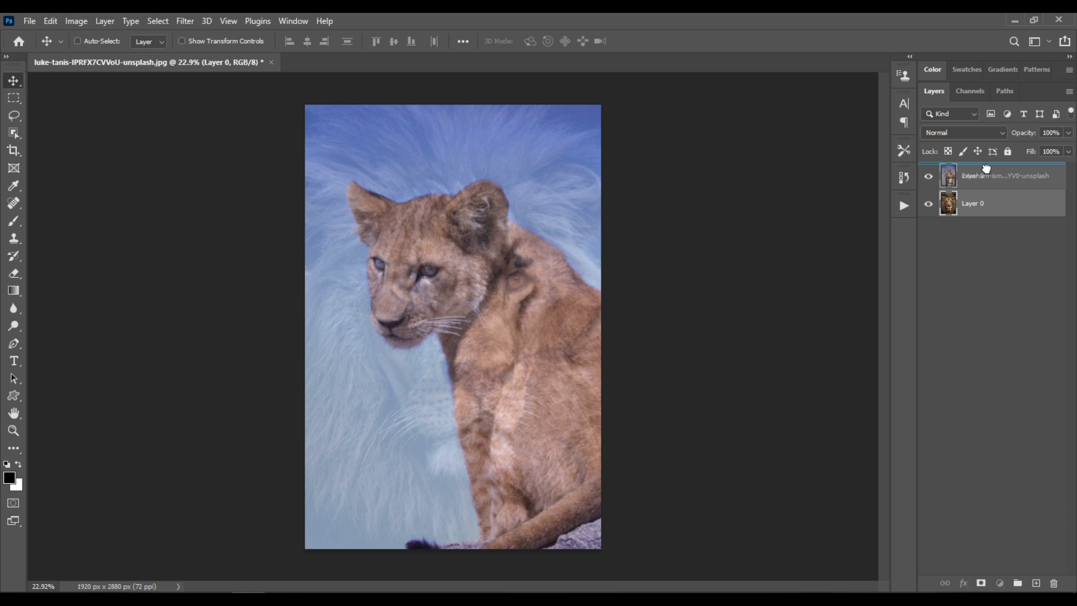
{"action": "left_click_drag", "start_coordinate": [986, 168], "coordinate": [988, 169]}
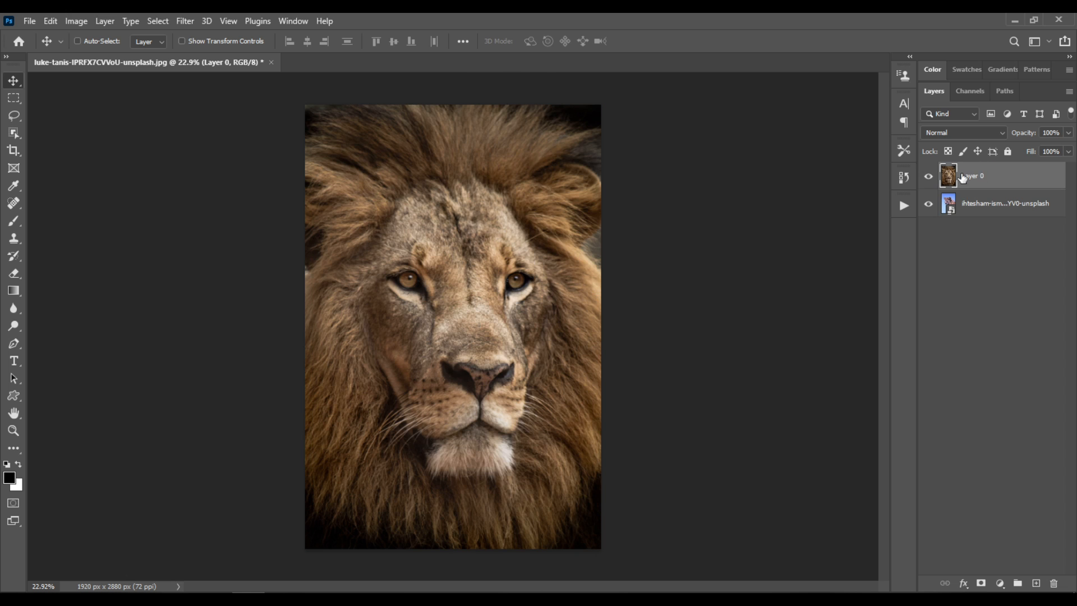
- Set the blend mode of the adult lion layer to Overlay
{"action": "left_click", "coordinate": [961, 135]}
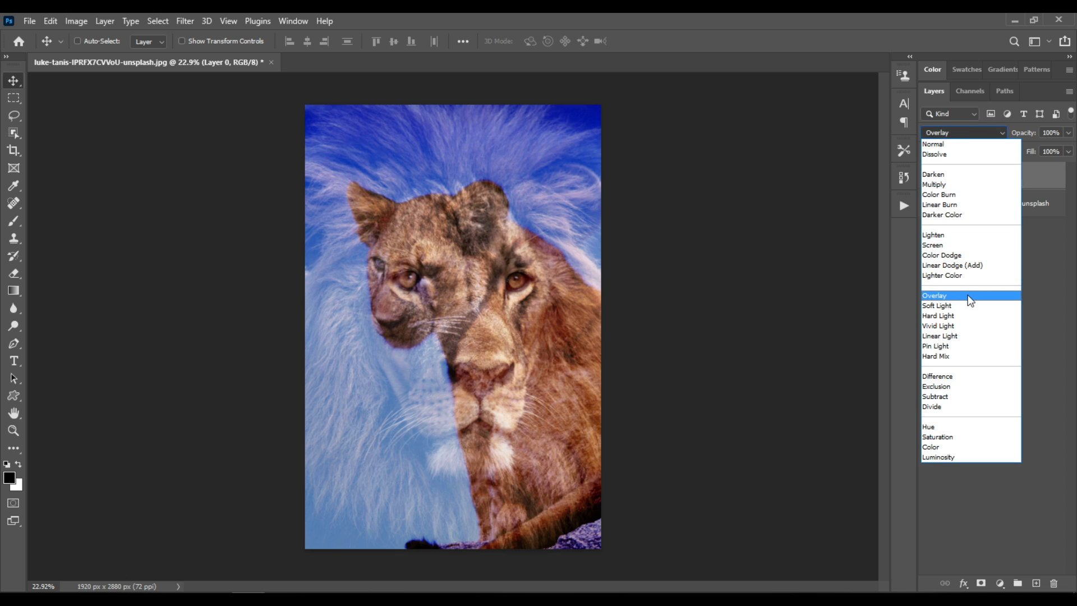
{"action": "left_click", "coordinate": [970, 298]}
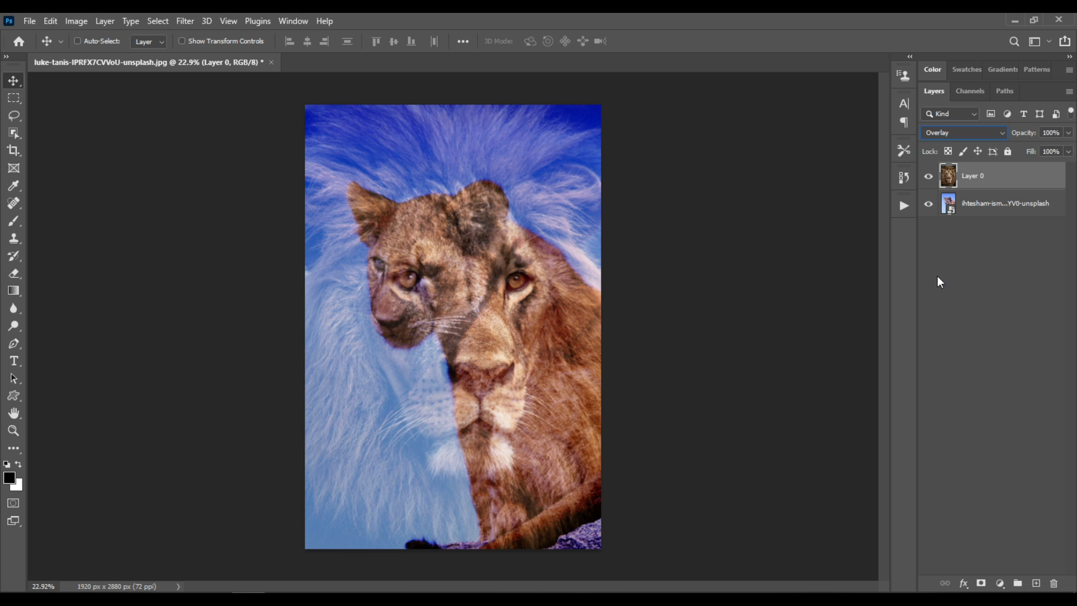
- Rename the cub photo layer "younger lion"
{"action": "left_click", "coordinate": [1020, 211]}
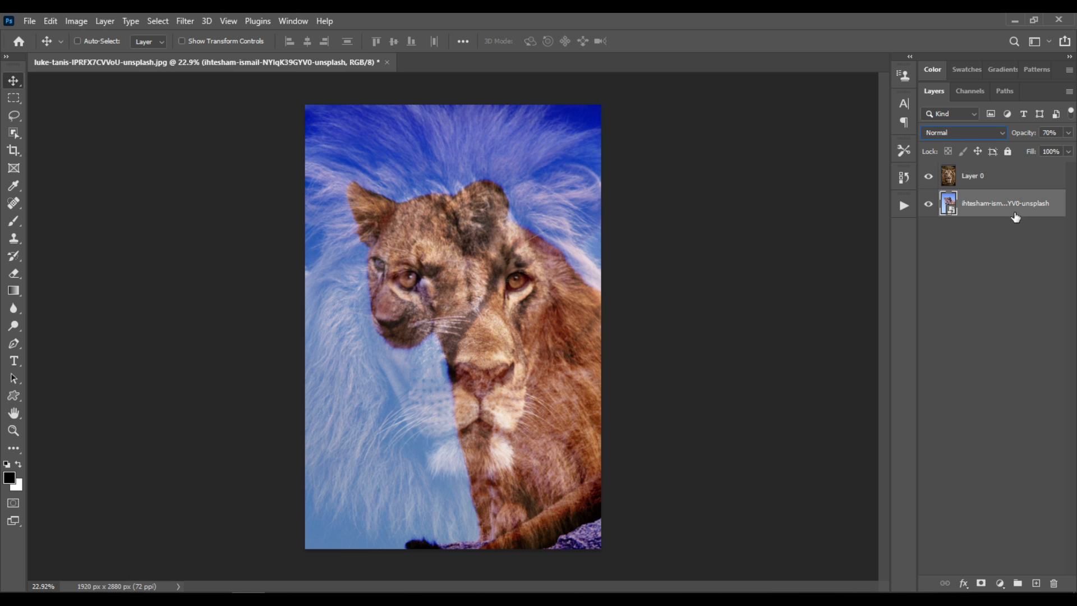
{"action": "double_click", "coordinate": [1017, 203]}
{"action": "type", "text": "LIONES"}
{"action": "key", "text": "BackSpace"}
{"action": "key", "text": "BackSpace"}
{"action": "key", "text": "BackSpace"}
{"action": "key", "text": "BackSpace"}
{"action": "key", "text": "BackSpace"}
{"action": "key", "text": "BackSpace"}
{"action": "type", "text": "younger"}
{"action": "key", "text": "BackSpace"}
{"action": "type", "text": "lion"}
{"action": "key", "text": "Return"}
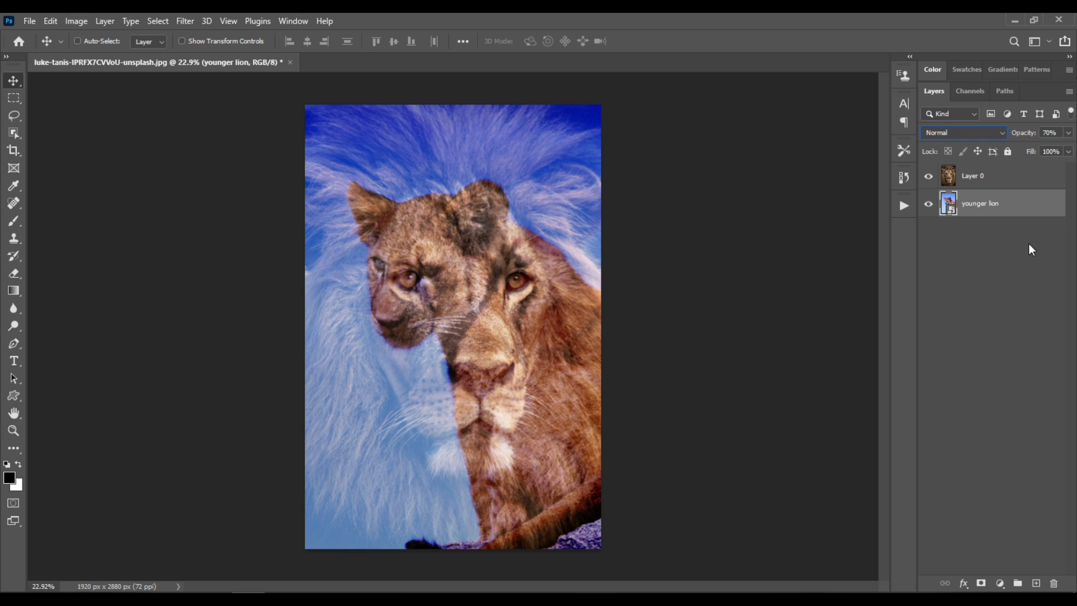
- Rename Layer 0 "older lion"
{"action": "double_click", "coordinate": [972, 179]}
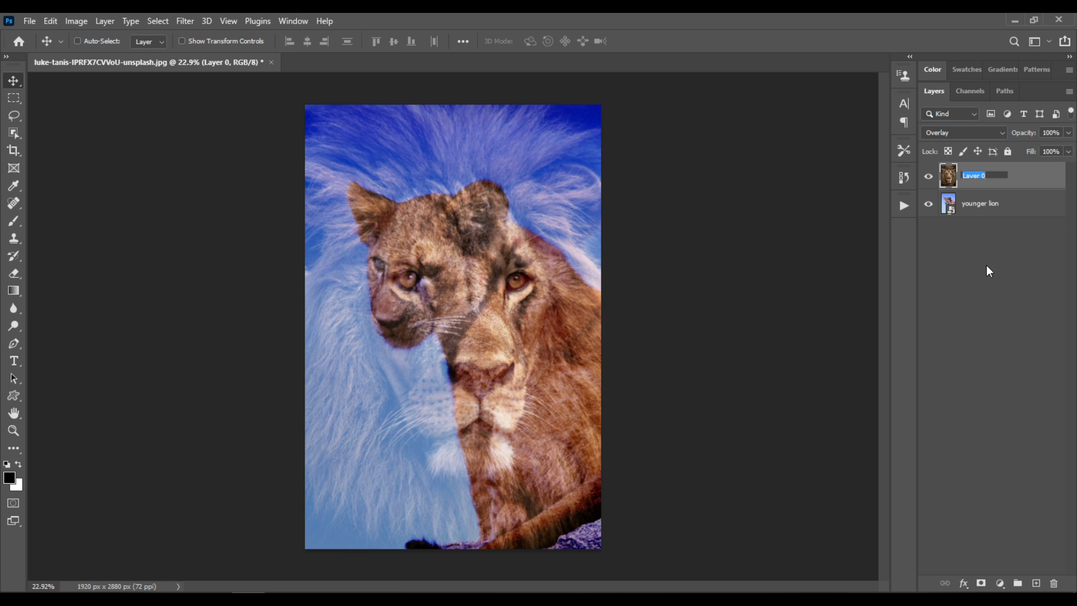
{"action": "type", "text": "older lion"}
- Add a new layer beneath the younger lion layer and fill it with black at 100% opacity
{"action": "left_click", "coordinate": [1002, 211]}
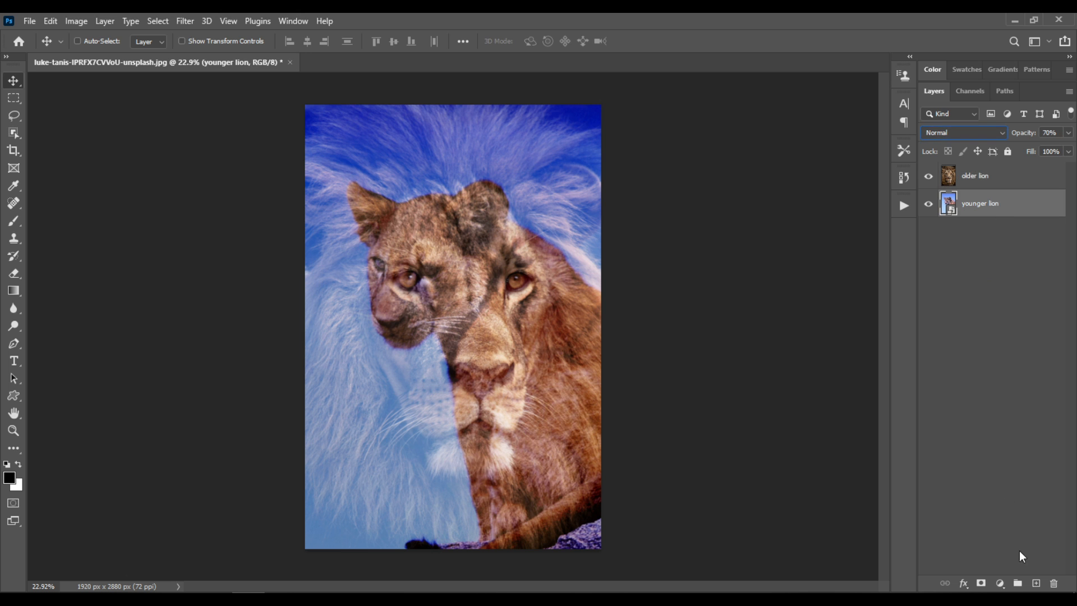
{"action": "key", "text": "ctrl"}
{"action": "left_click", "coordinate": [1036, 584], "text": "ctrl"}
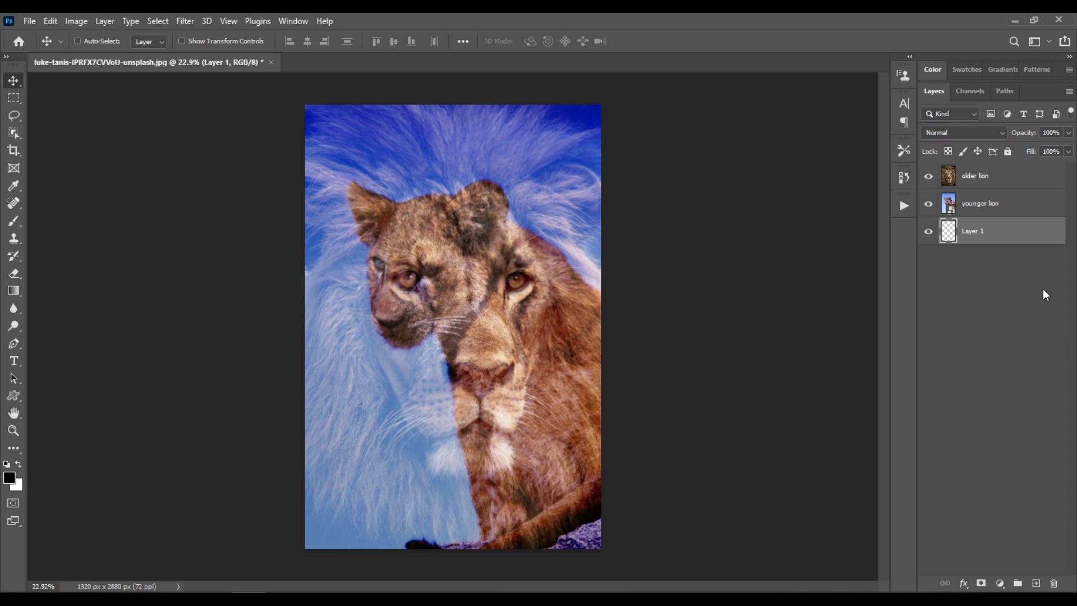
{"action": "left_click", "coordinate": [56, 23]}
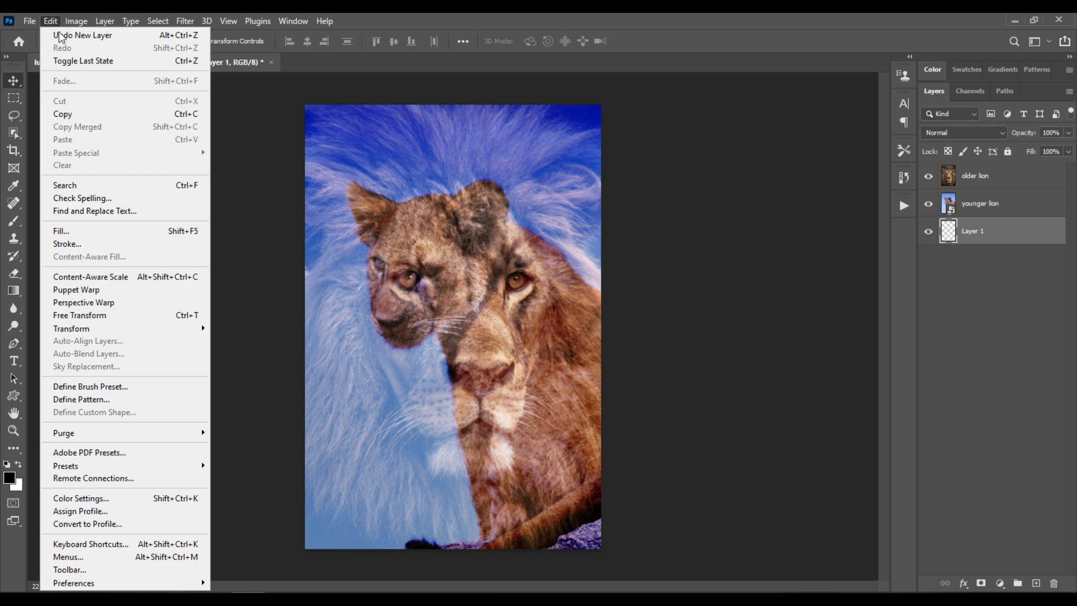
{"action": "left_click", "coordinate": [107, 232]}
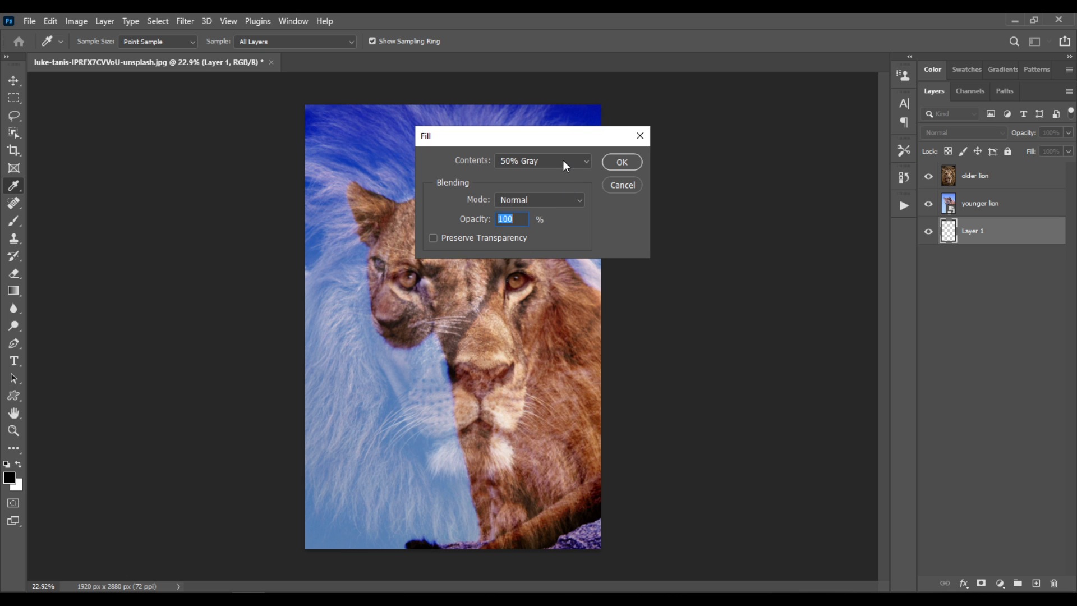
{"action": "left_click", "coordinate": [564, 161]}
{"action": "left_click", "coordinate": [553, 275]}
{"action": "key", "text": "Up"}
{"action": "left_click", "coordinate": [622, 162]}
{"action": "key", "text": "v"}
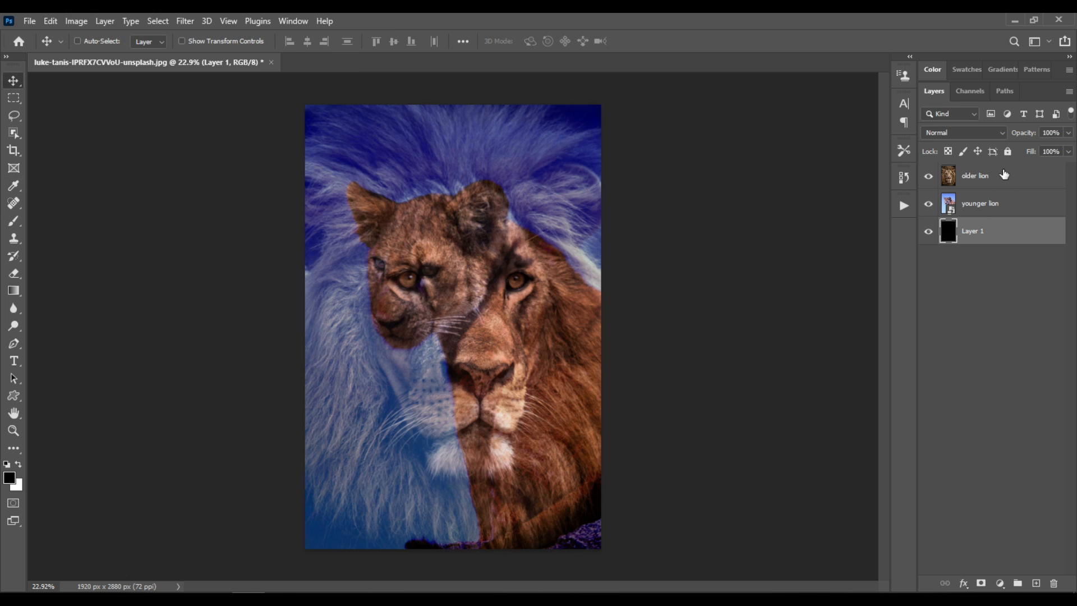
- Duplicate the younger lion layer and apply a High Pass filter with a 100-pixel radius to the copy
{"action": "left_click", "coordinate": [987, 209]}
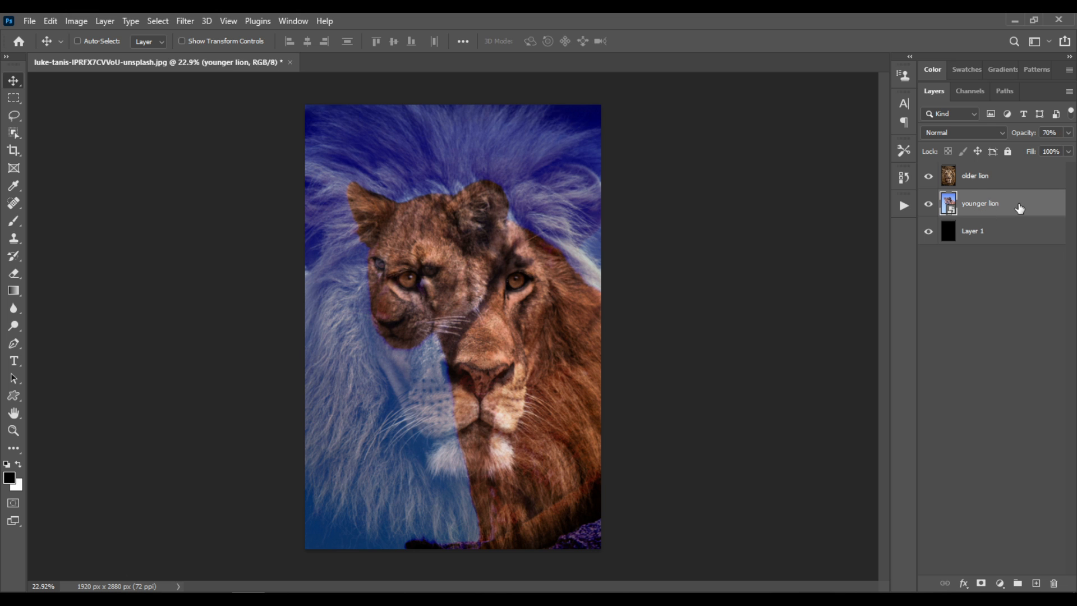
{"action": "key", "text": "ctrl"}
{"action": "key", "text": "ctrl+j"}
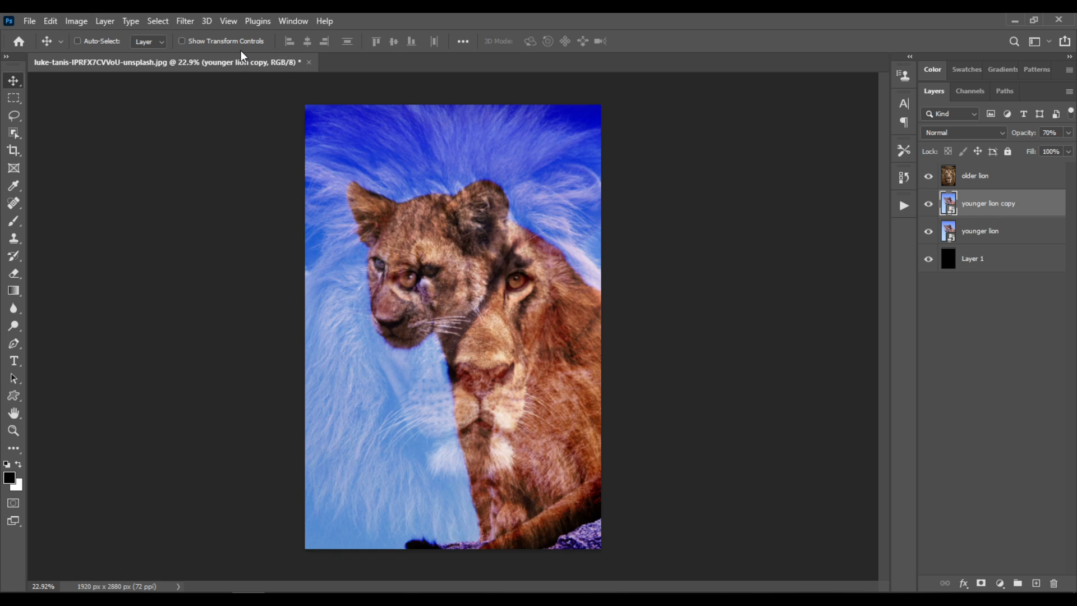
{"action": "left_click", "coordinate": [193, 19]}
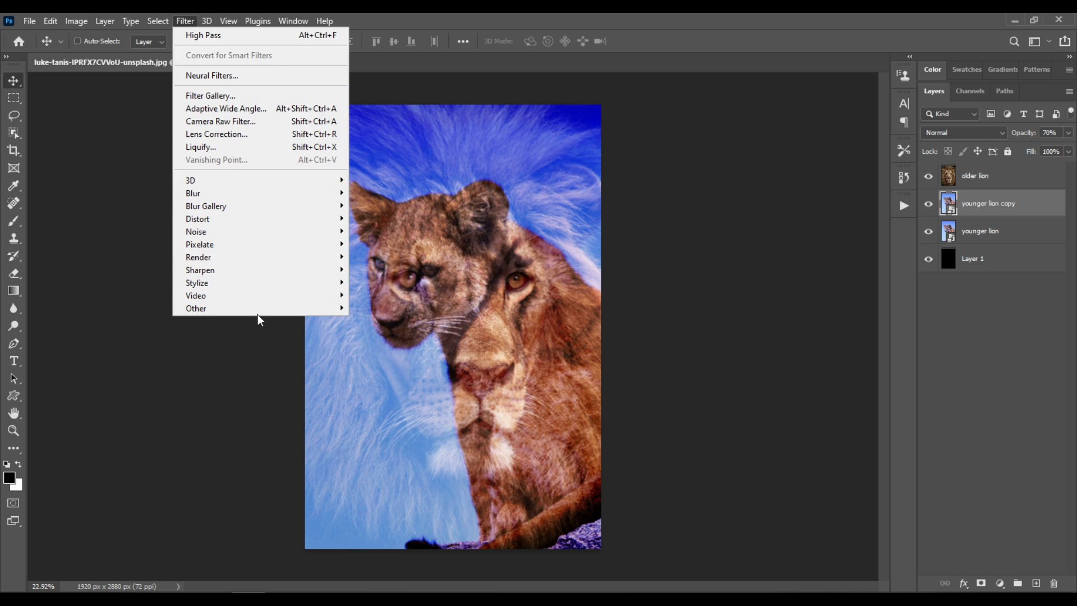
{"action": "mouse_move", "coordinate": [257, 308]}
{"action": "left_click", "coordinate": [397, 315]}
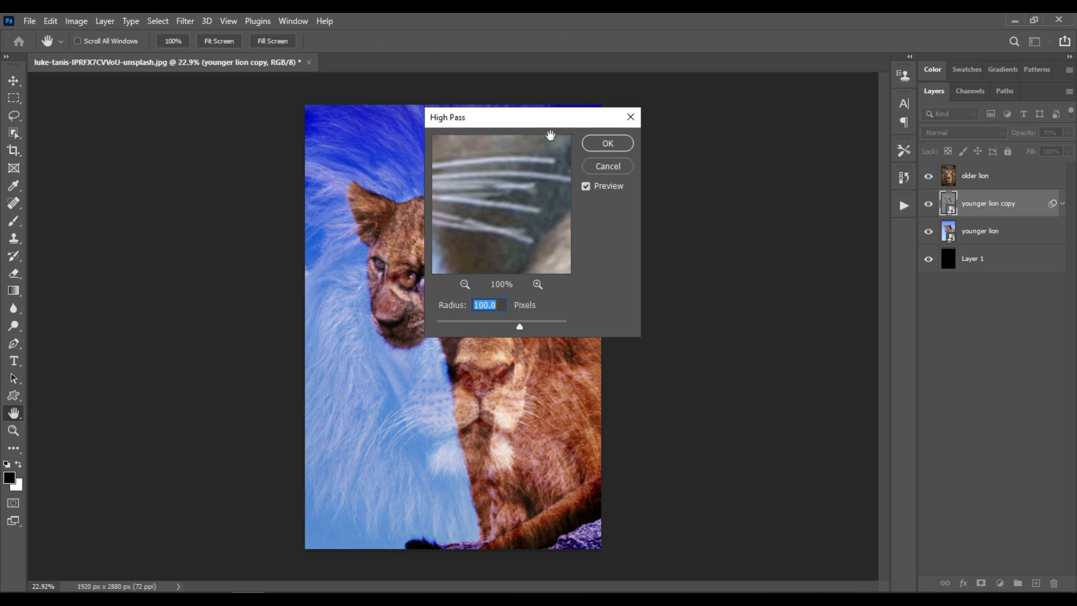
{"action": "left_click_drag", "start_coordinate": [543, 125], "coordinate": [781, 191]}
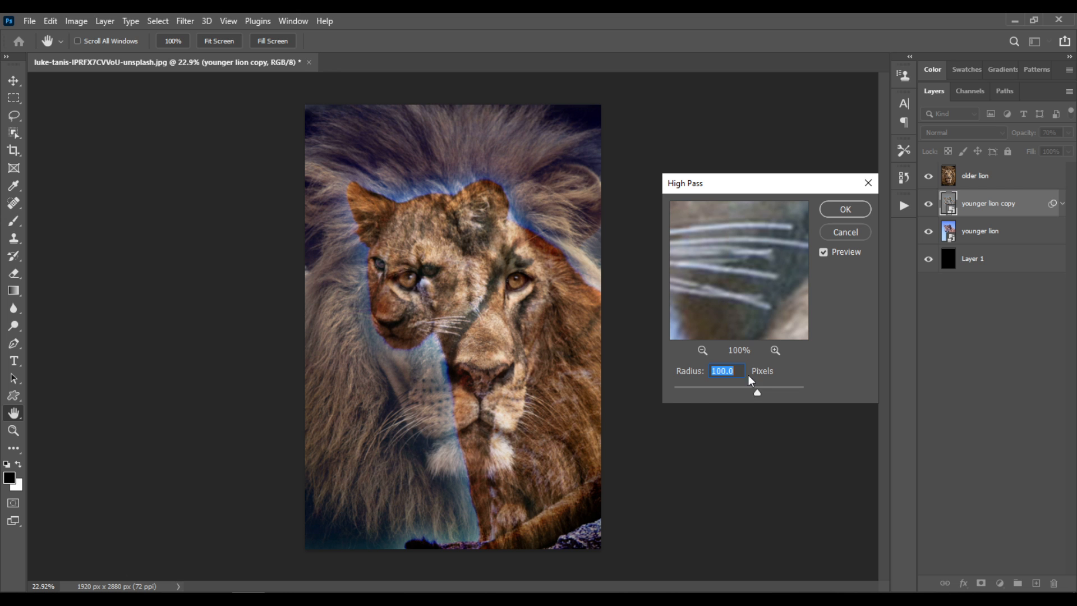
{"action": "left_click", "coordinate": [844, 209]}
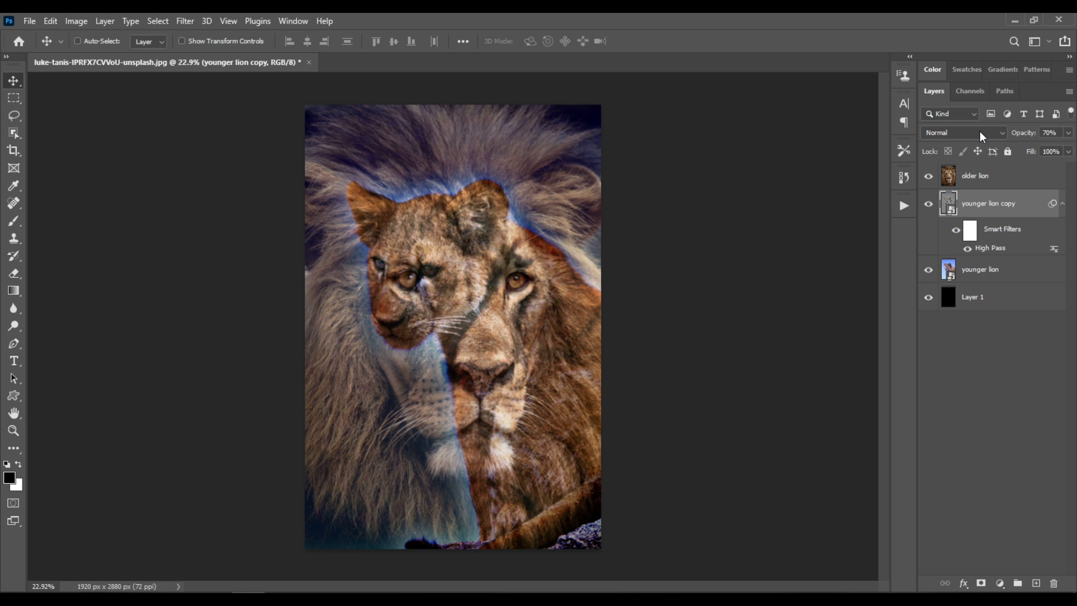
- Set the younger lion copy layer's blend mode to Hard Light and its opacity to 50%
{"action": "left_click", "coordinate": [979, 133]}
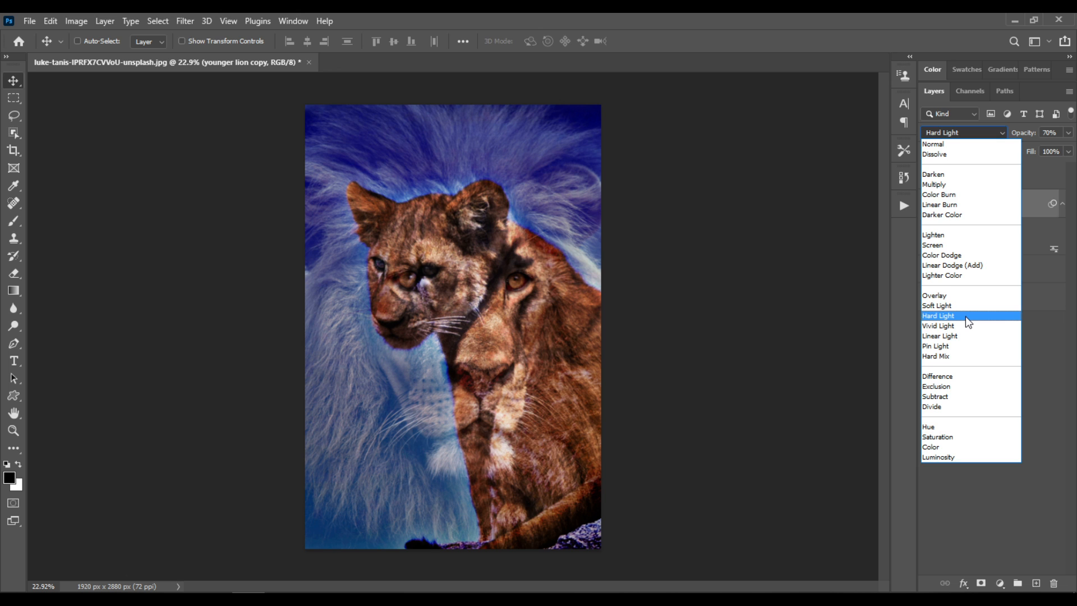
{"action": "left_click", "coordinate": [966, 317]}
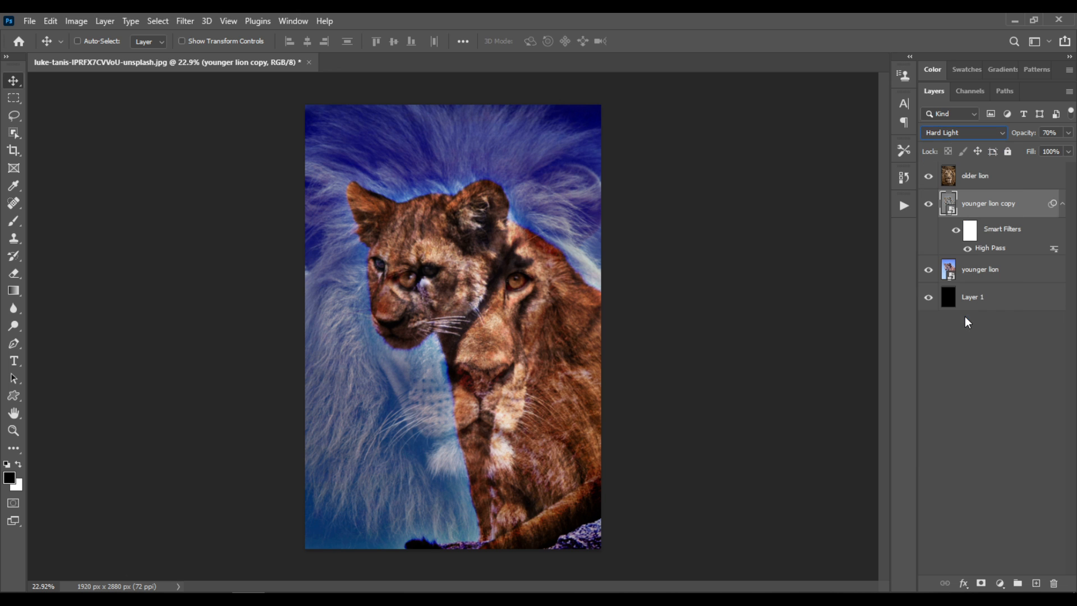
{"action": "left_click", "coordinate": [1069, 133]}
{"action": "left_click", "coordinate": [1040, 148]}
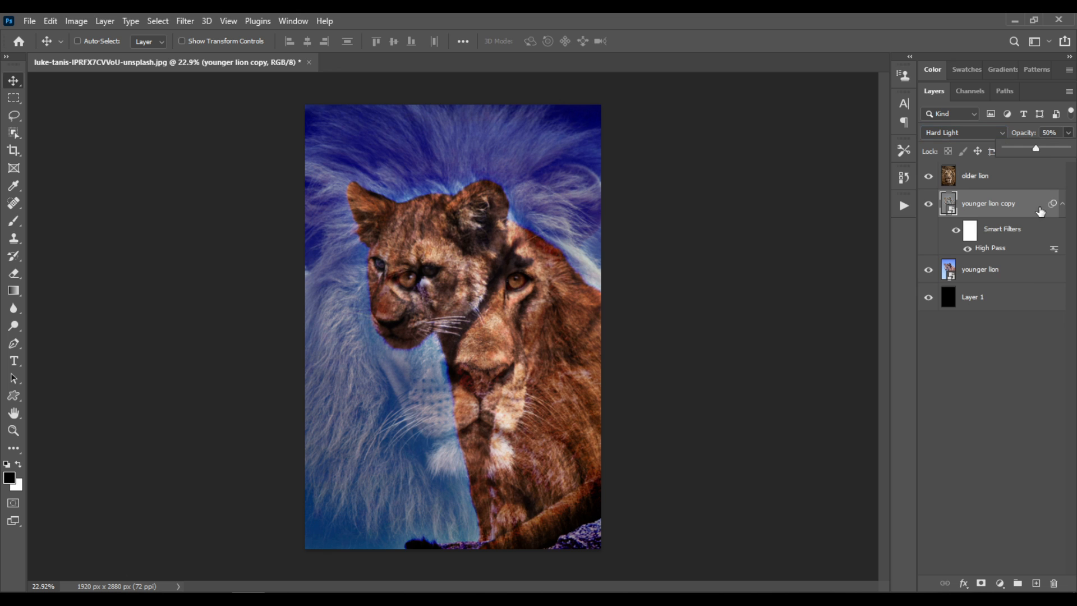
{"action": "left_click", "coordinate": [1015, 367]}
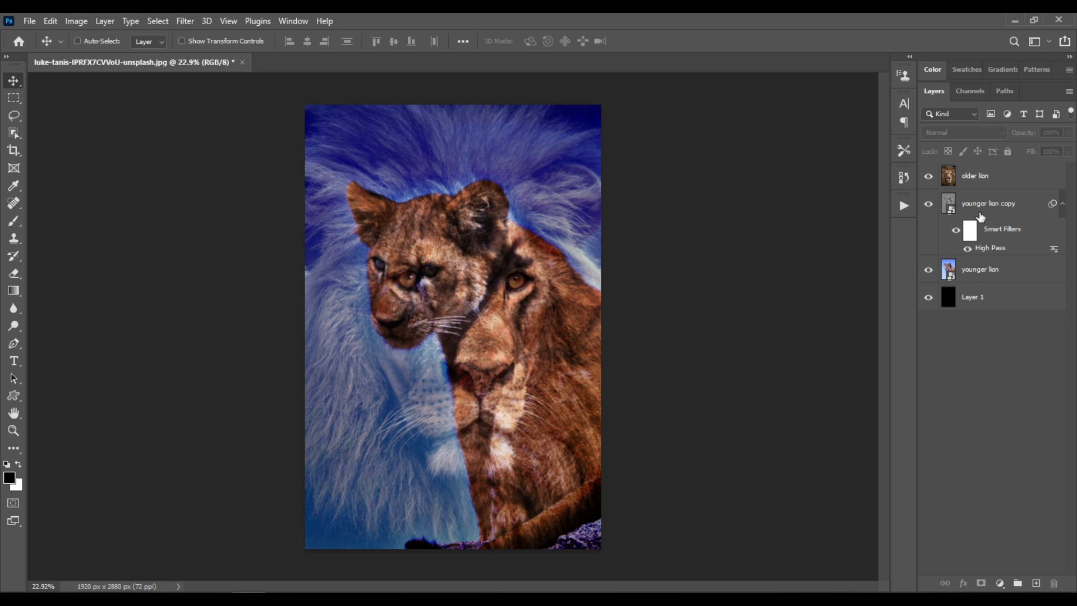
- Add a Levels adjustment layer above the older lion layer and clip it to that layer
{"action": "left_click", "coordinate": [1002, 177]}
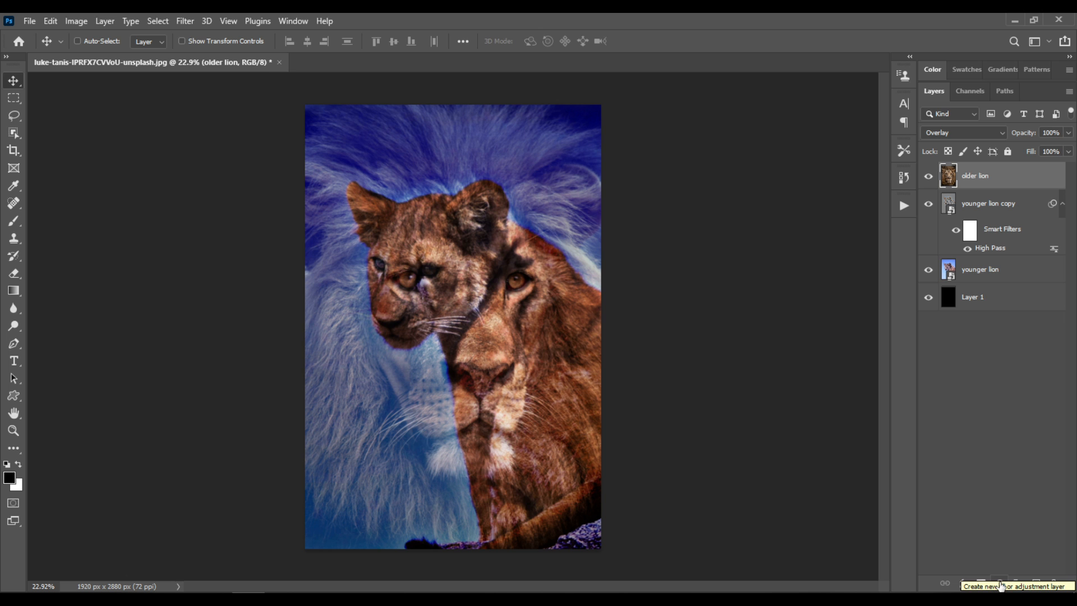
{"action": "left_click", "coordinate": [1001, 584]}
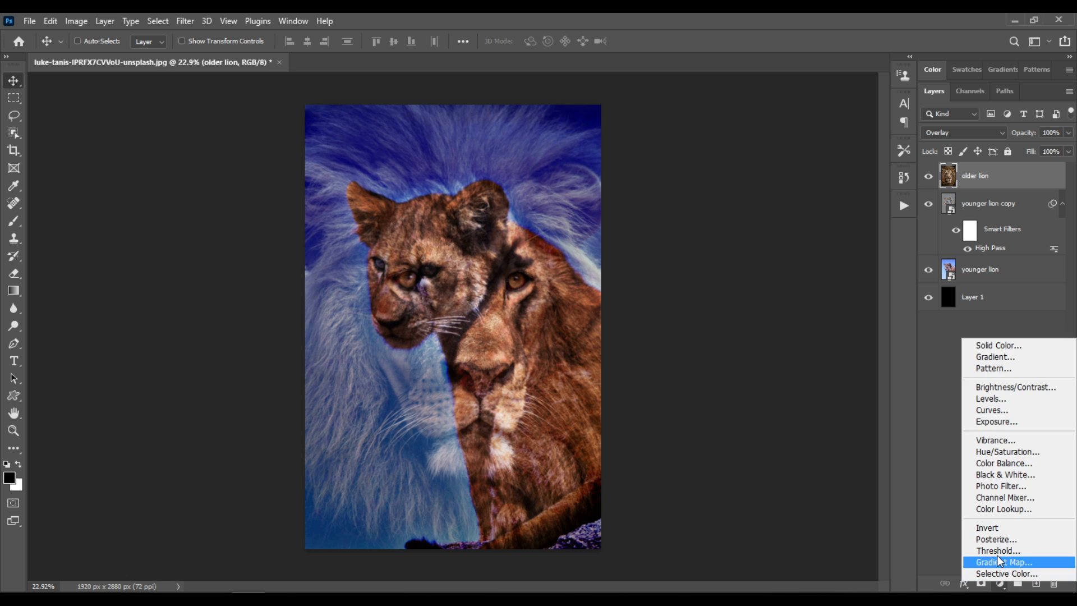
{"action": "left_click", "coordinate": [1008, 399]}
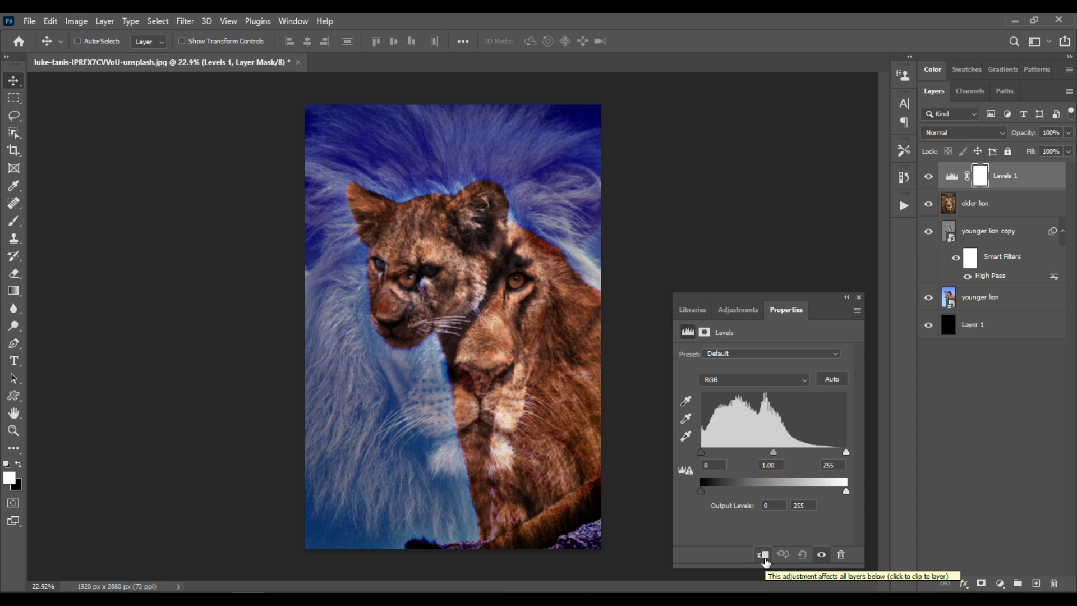
{"action": "left_click", "coordinate": [764, 557]}
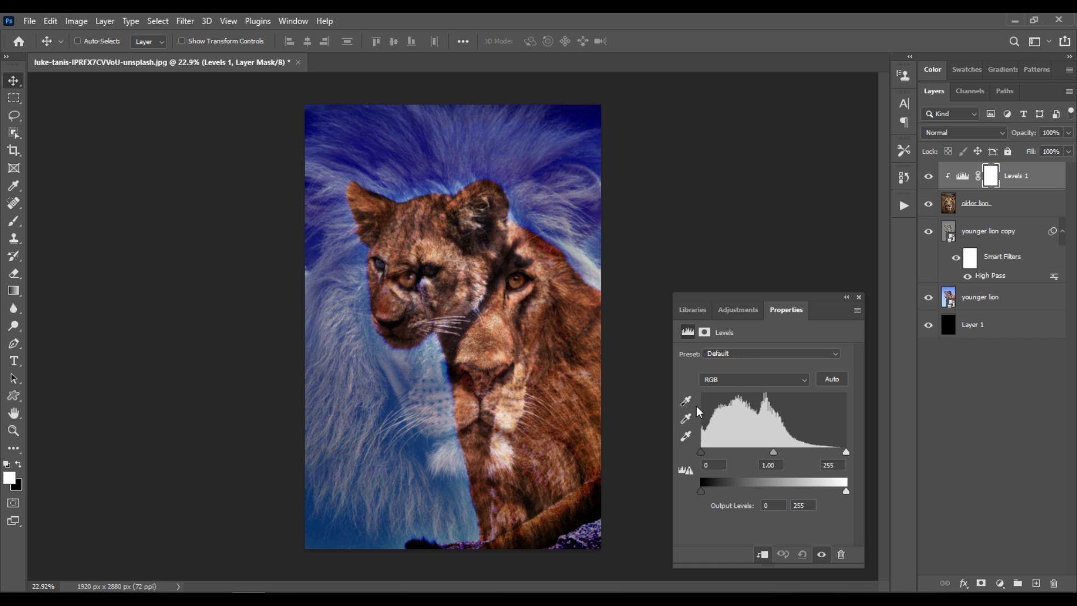
- Set the Levels adjustment's black input to 51 and its white input to 201
{"action": "left_click_drag", "start_coordinate": [702, 452], "coordinate": [743, 457]}
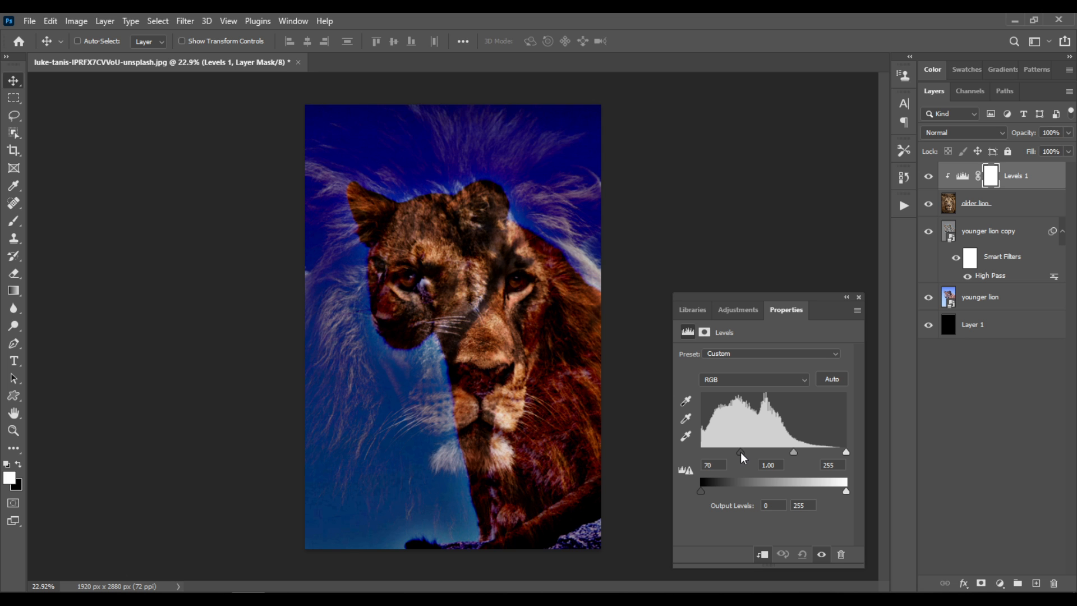
{"action": "left_click_drag", "start_coordinate": [846, 453], "coordinate": [810, 457]}
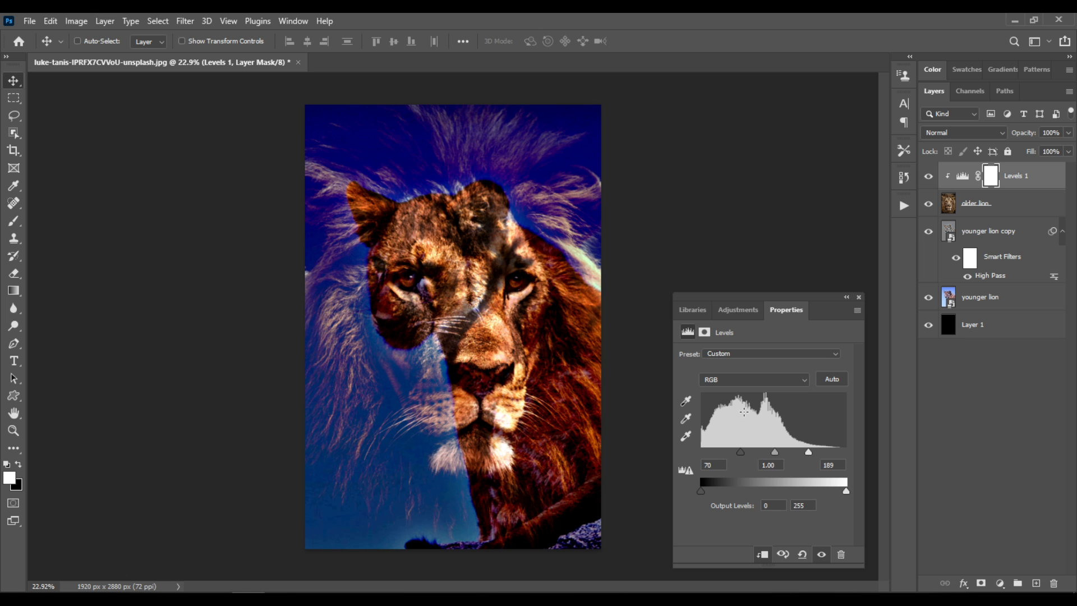
{"action": "left_click_drag", "start_coordinate": [741, 452], "coordinate": [732, 458]}
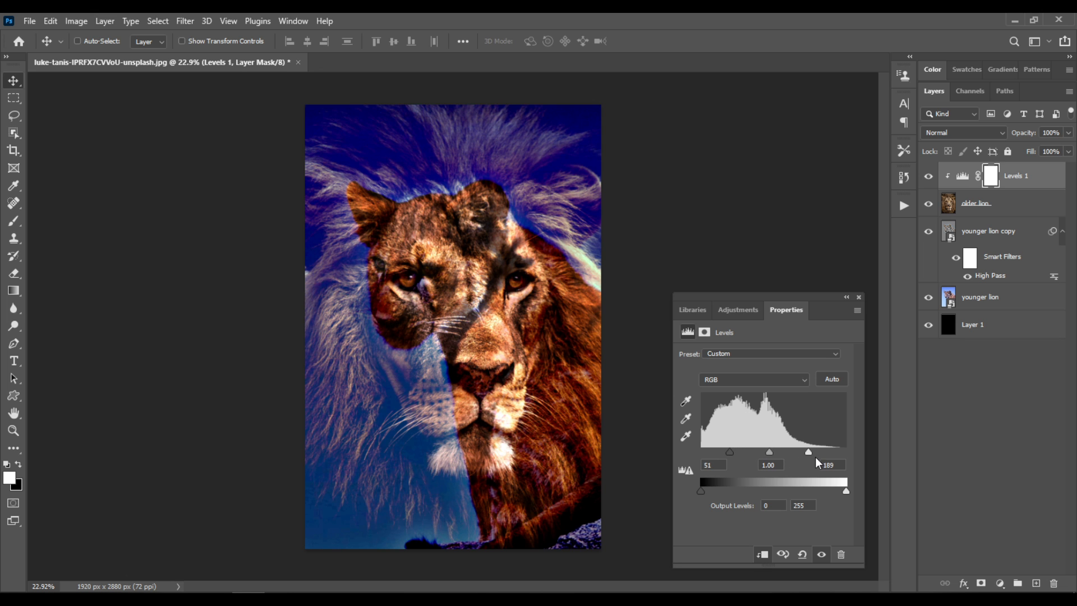
{"action": "left_click_drag", "start_coordinate": [810, 454], "coordinate": [815, 455]}
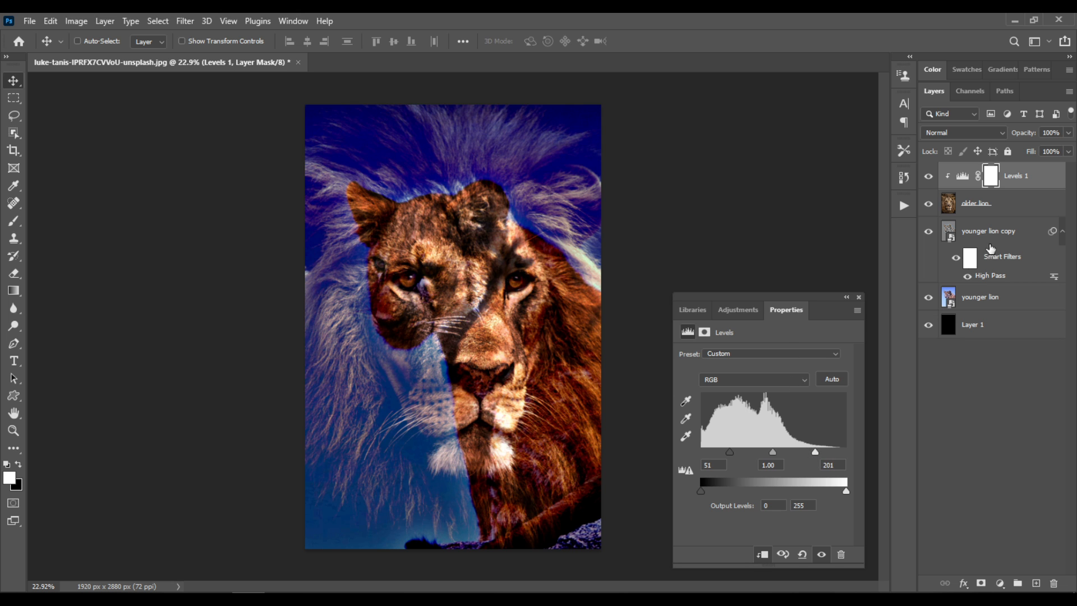
{"action": "left_click", "coordinate": [858, 296]}
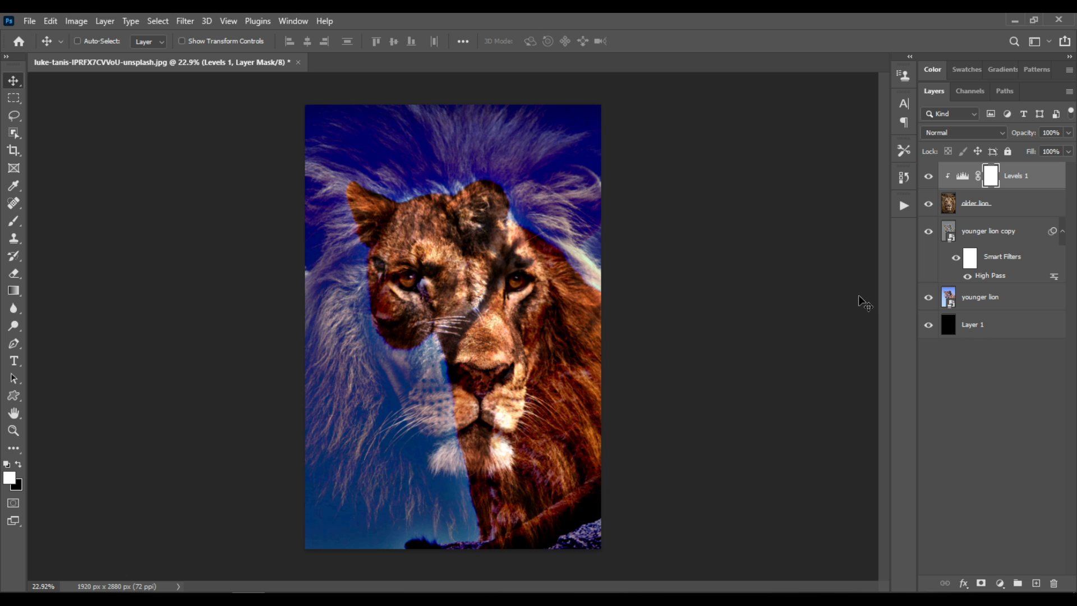
- Set the older lion layer's opacity to 73%
{"action": "left_click", "coordinate": [1014, 208]}
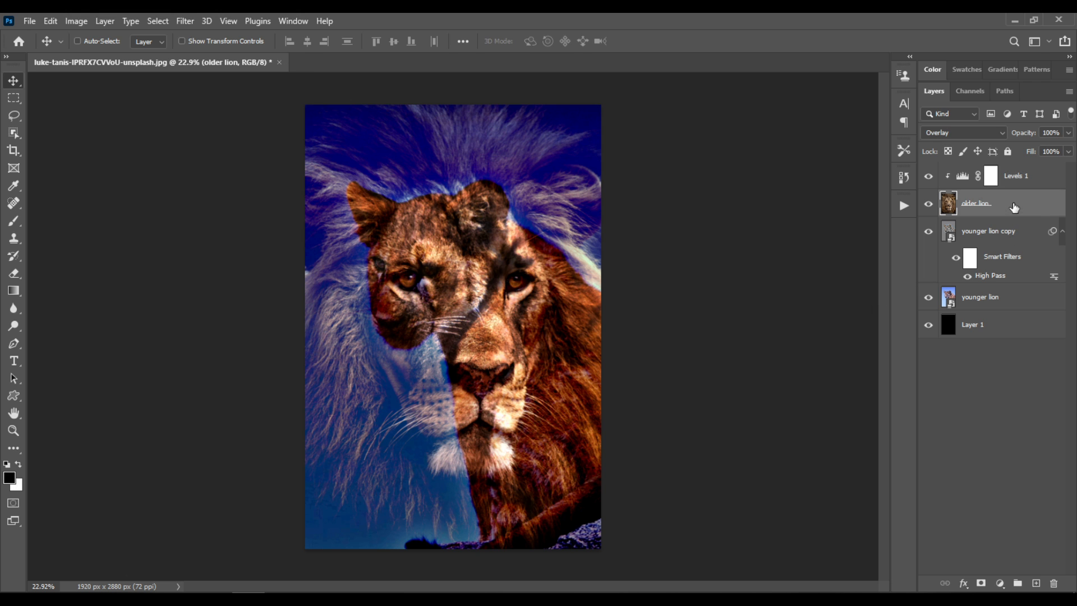
{"action": "left_click", "coordinate": [1069, 133]}
{"action": "left_click_drag", "start_coordinate": [1050, 147], "coordinate": [1046, 147]}
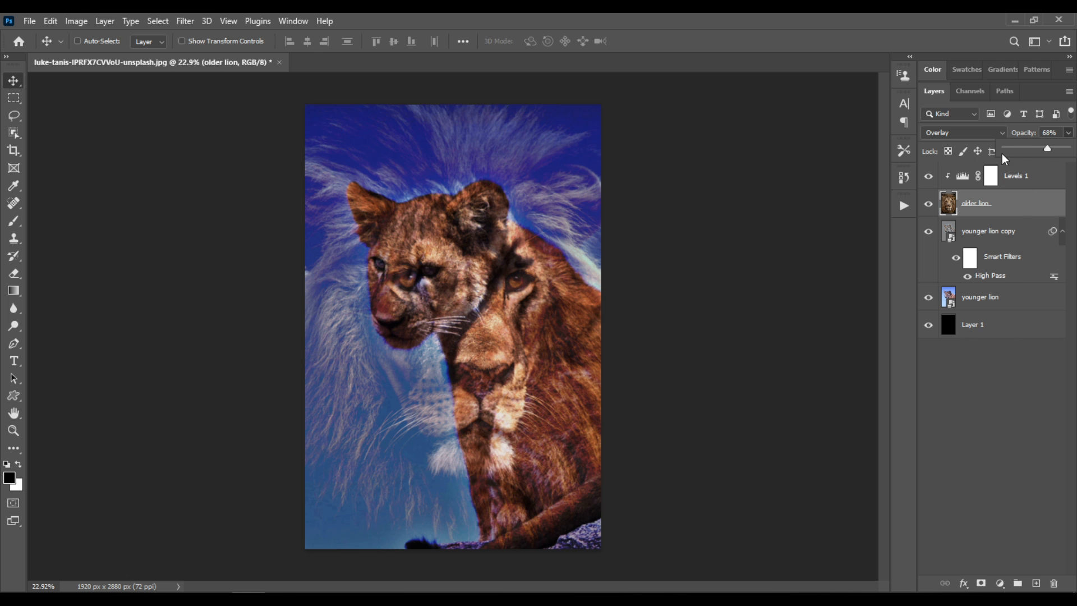
{"action": "left_click", "coordinate": [1058, 133]}
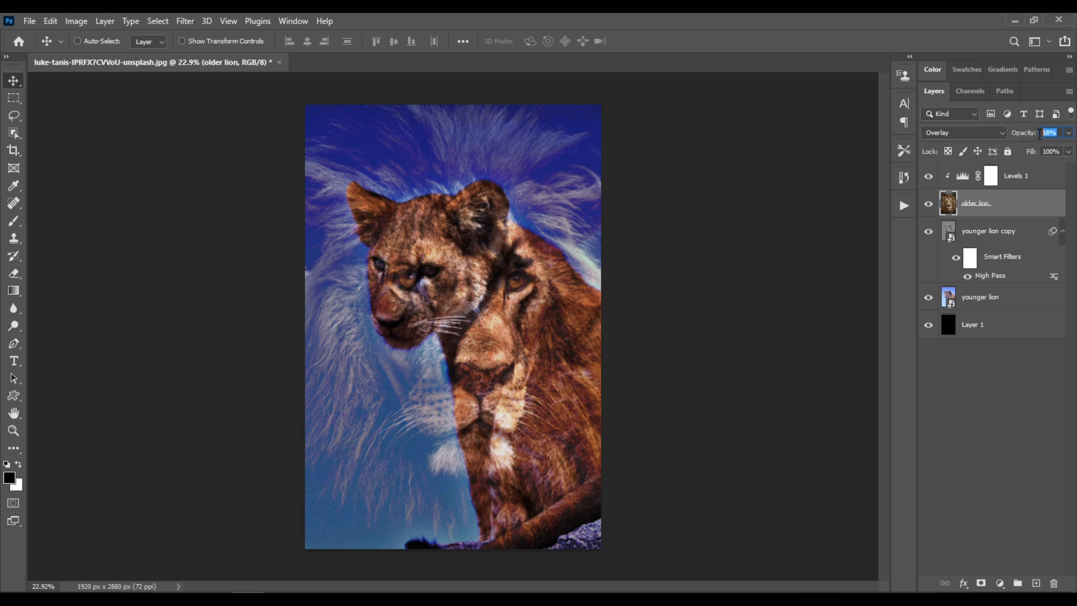
{"action": "type", "text": "73"}
{"action": "key", "text": "Return"}
- Add a Hue/Saturation adjustment layer above the Levels layer and increase the saturation of the Reds
{"action": "left_click", "coordinate": [1042, 184]}
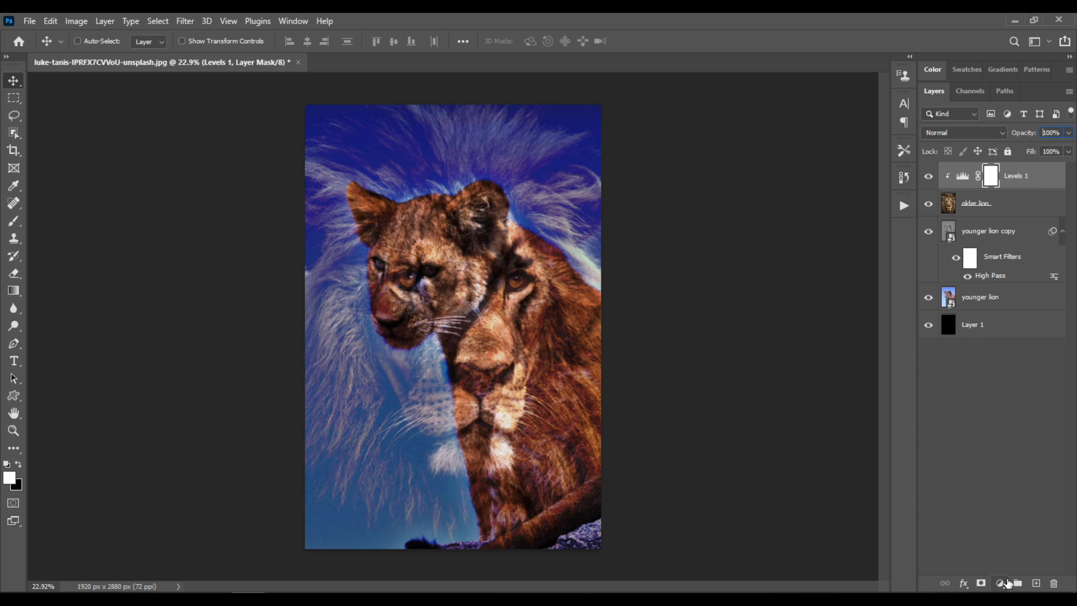
{"action": "left_click", "coordinate": [1001, 584]}
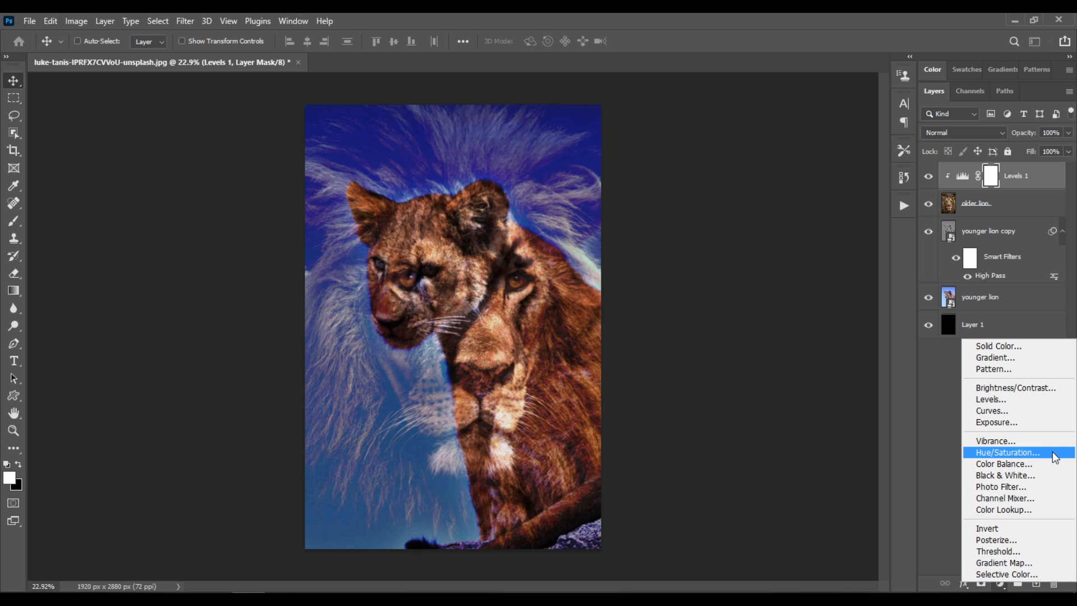
{"action": "left_click", "coordinate": [1056, 456]}
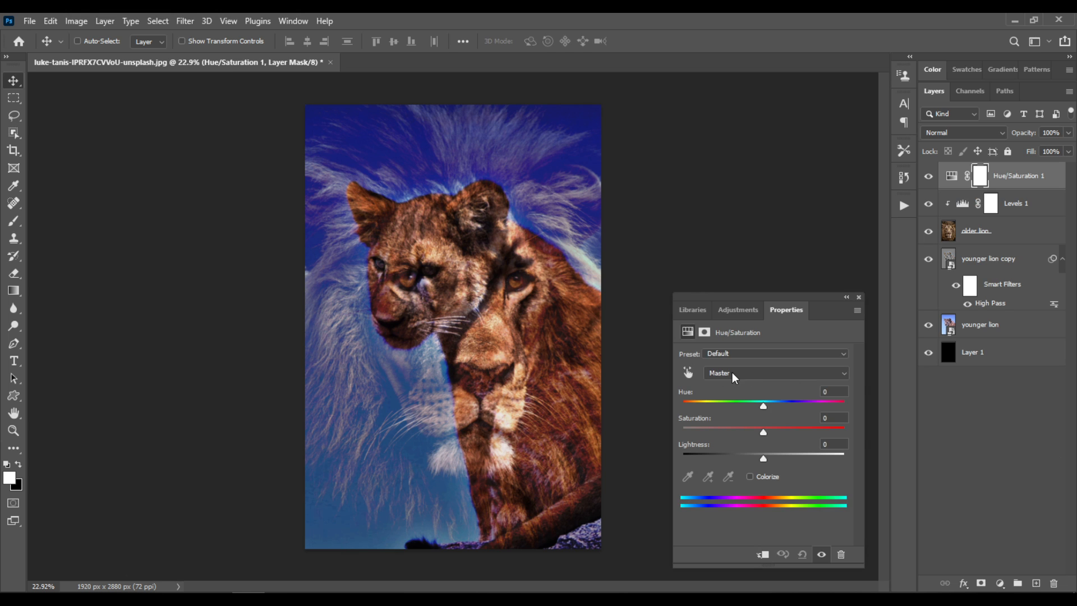
{"action": "left_click", "coordinate": [752, 371]}
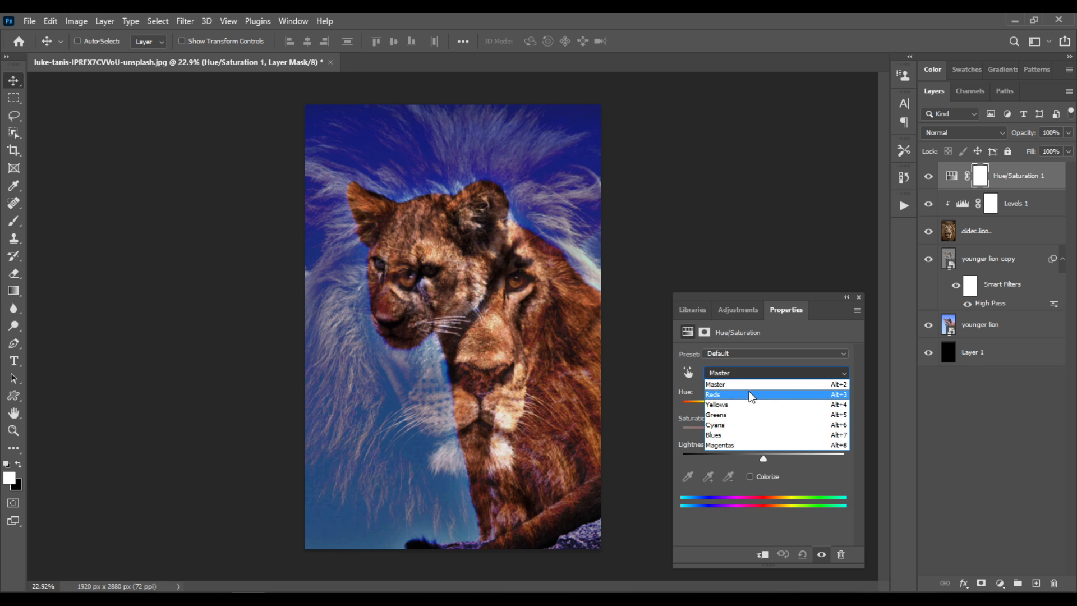
{"action": "left_click", "coordinate": [749, 394]}
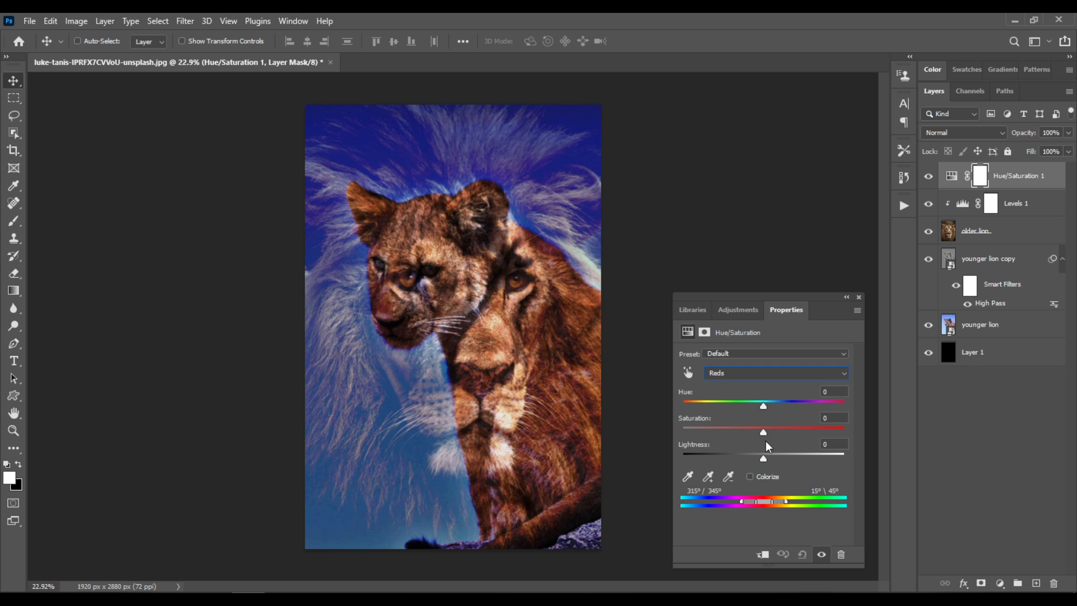
{"action": "left_click_drag", "start_coordinate": [768, 432], "coordinate": [769, 432]}
{"action": "left_click", "coordinate": [859, 298]}
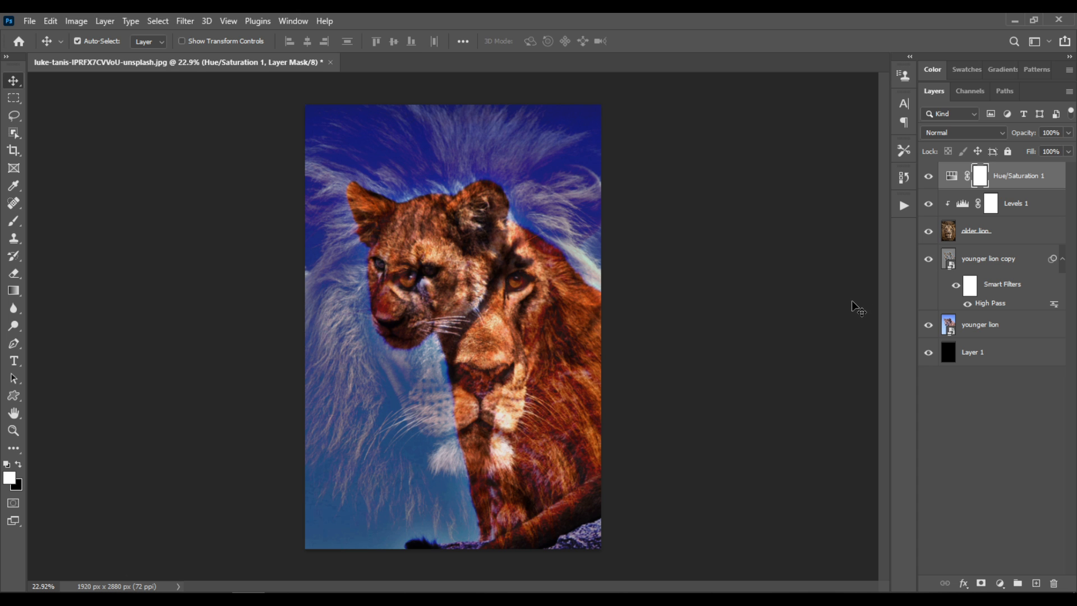
{"action": "key", "text": "ctrl+0"}
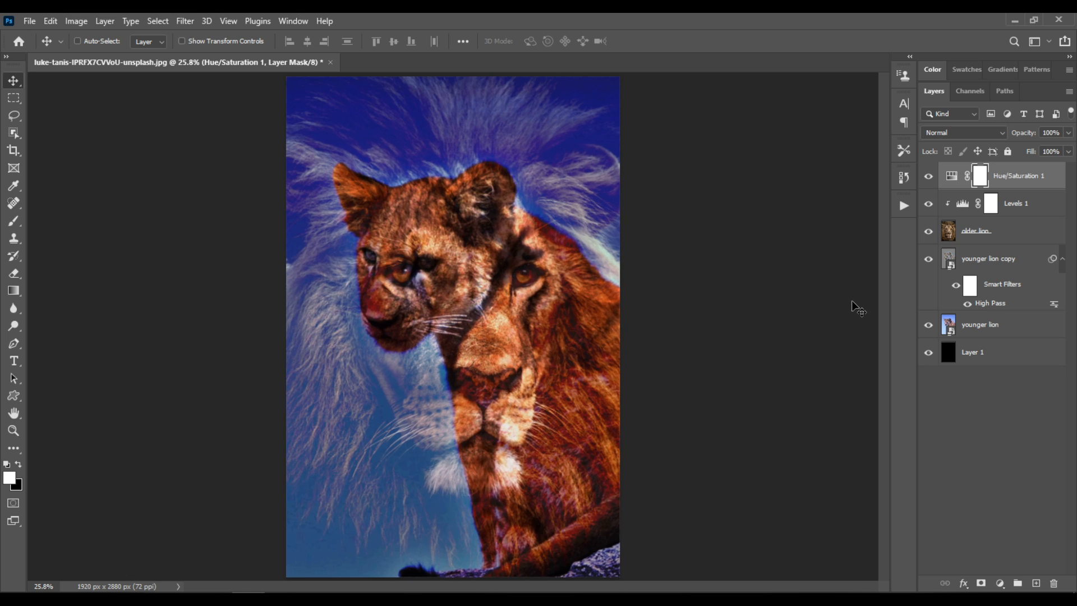